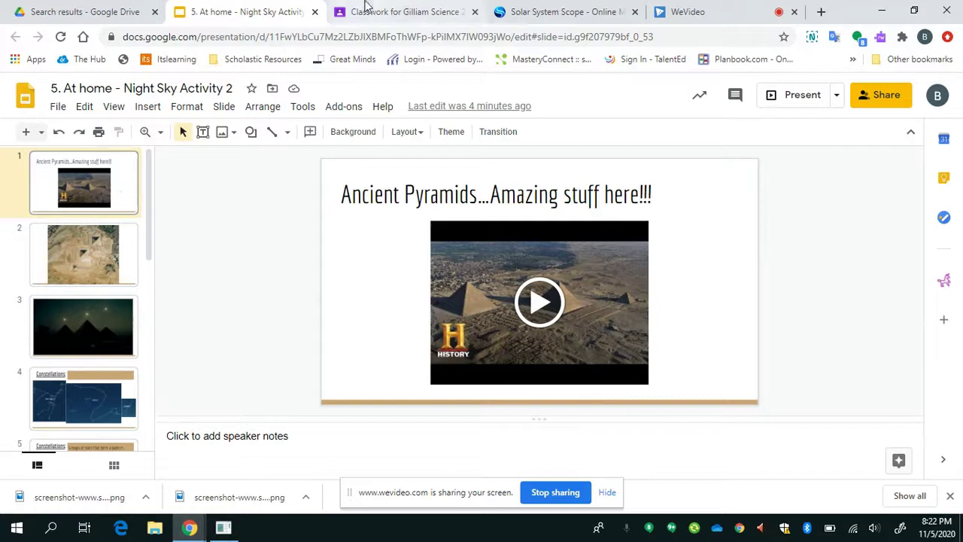
# Glance over the Classroom assignment, then return to the Night Sky slides and view slides 2 and 3.
pyautogui.click(374, 7)
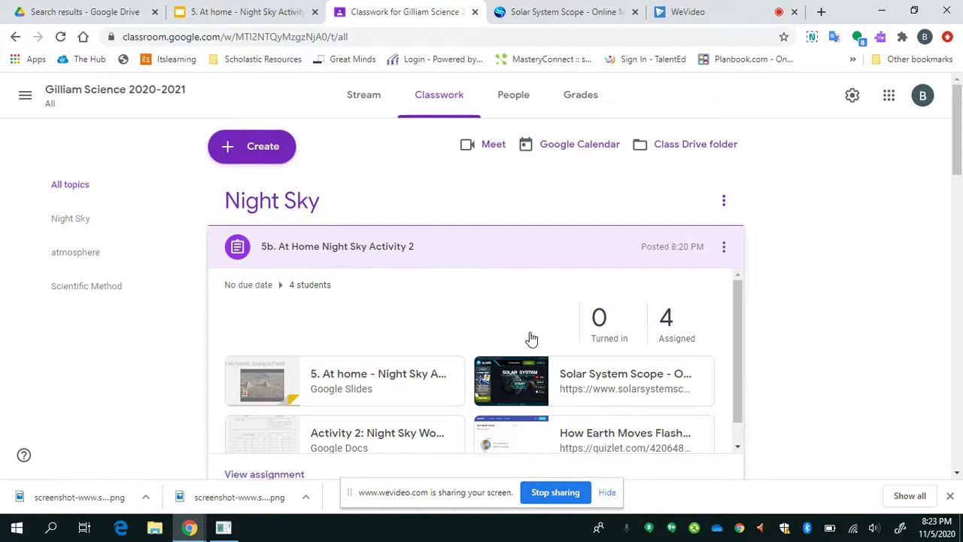
pyautogui.scroll(-1, 532, 338)
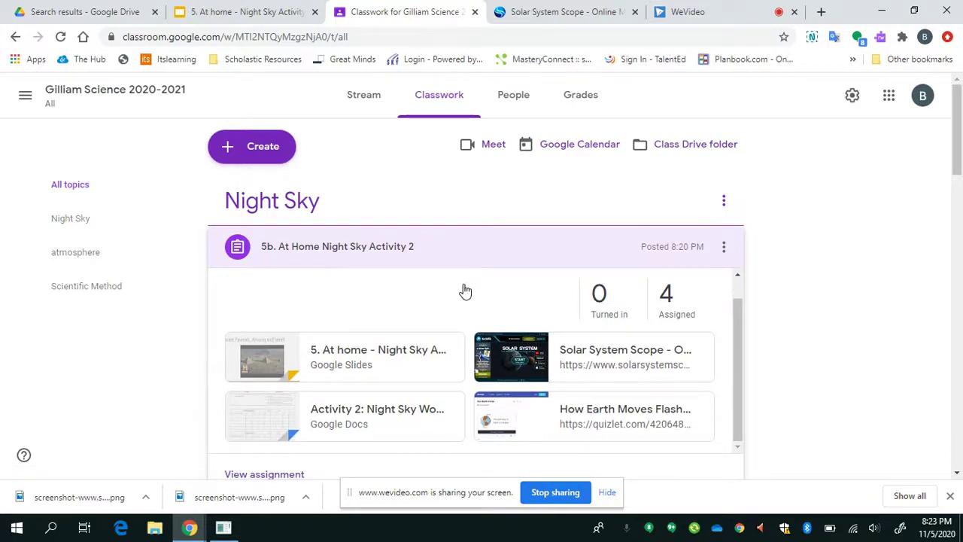
pyautogui.click(277, 7)
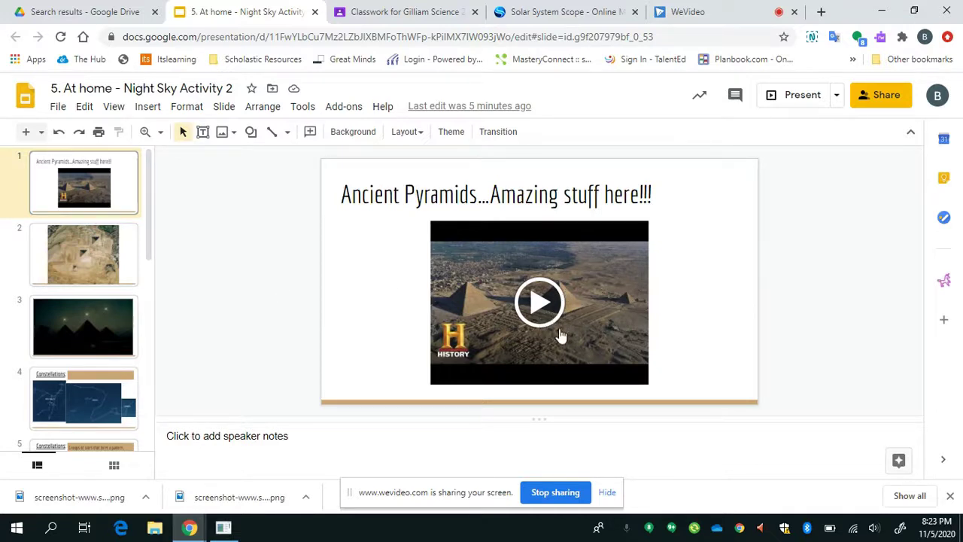
pyautogui.click(133, 269)
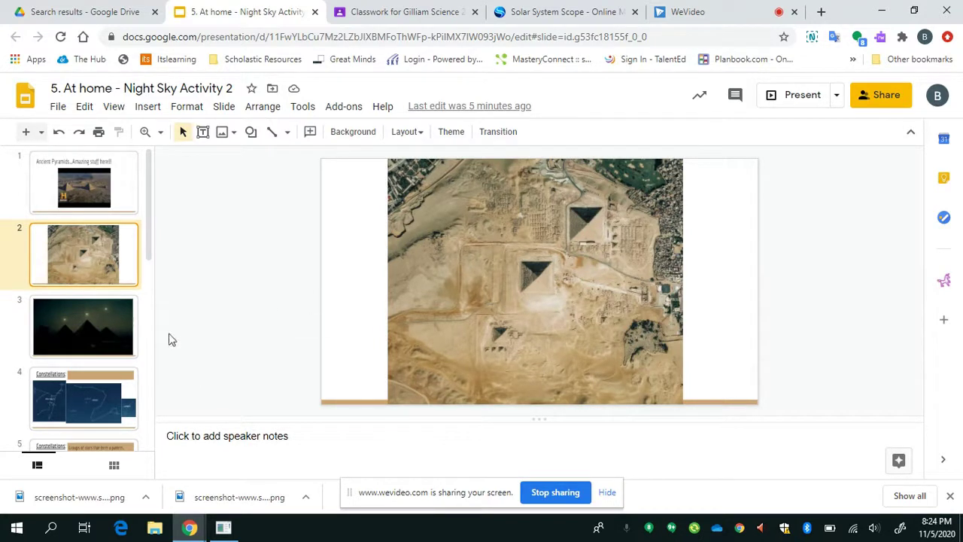
pyautogui.click(109, 337)
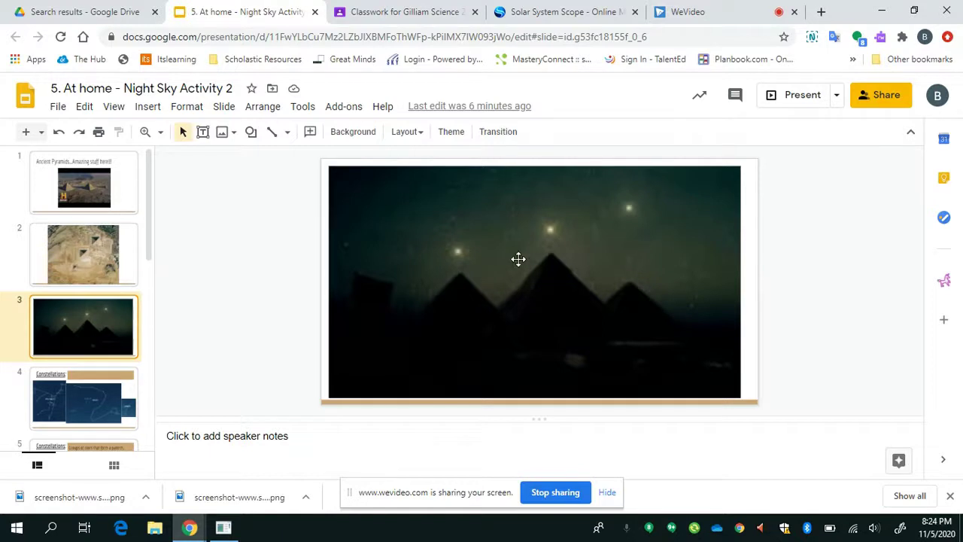
# Go to the Constellations slides and inspect the Draco and Ursa Major images on slide 5.
pyautogui.click(65, 390)
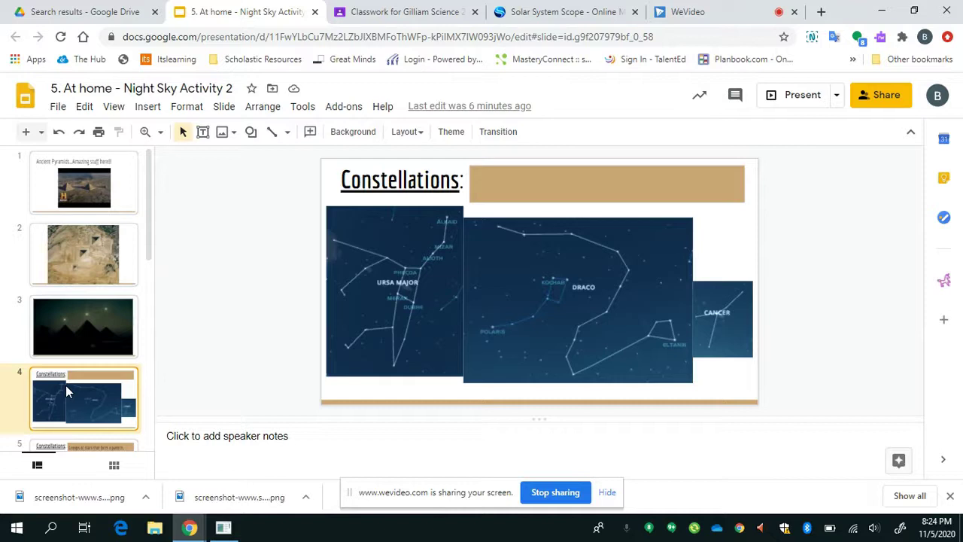
pyautogui.press('Down')
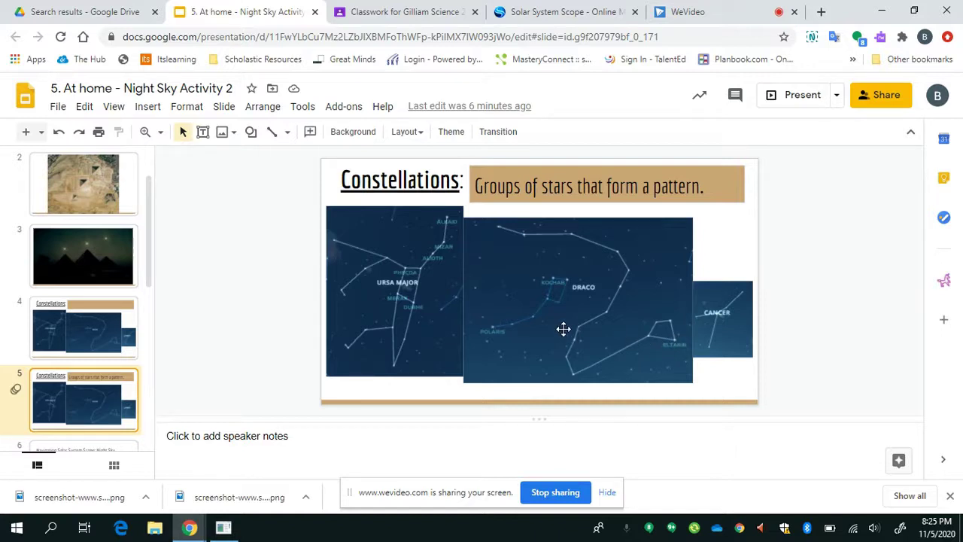
pyautogui.click(538, 259)
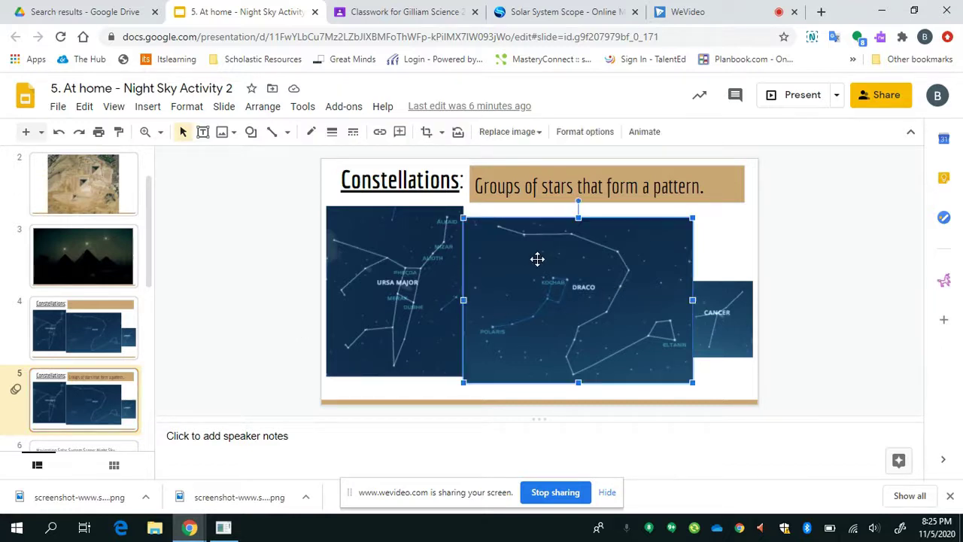
pyautogui.click(362, 261)
pyautogui.click(522, 269)
pyautogui.click(743, 252)
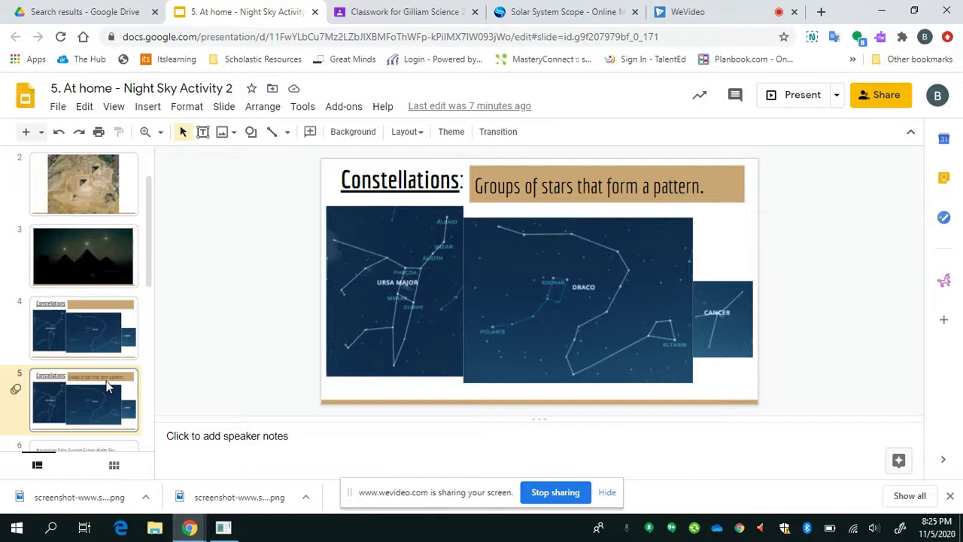
# Step through slides 6 to 11, past Finding Our Location and Solstice and Equinox.
pyautogui.press('Down')
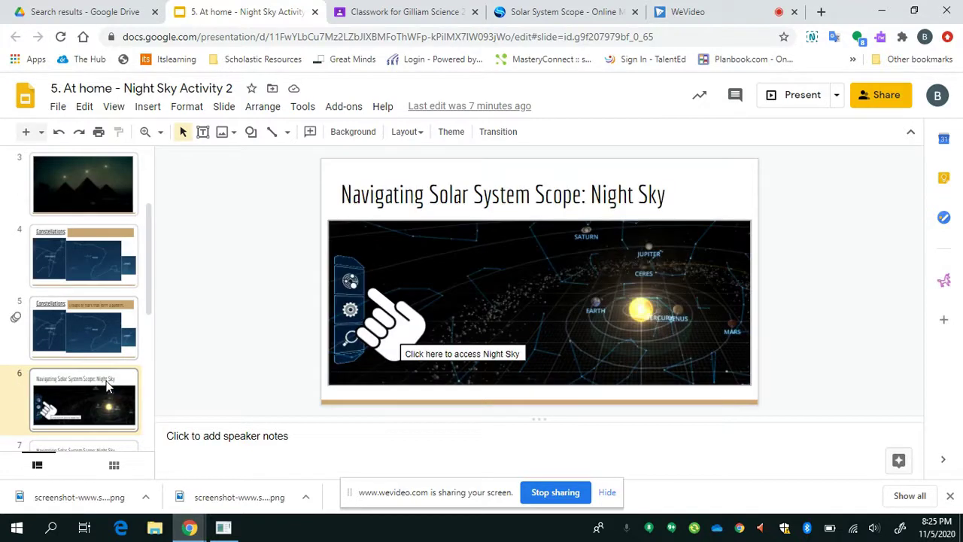
pyautogui.press('Down')
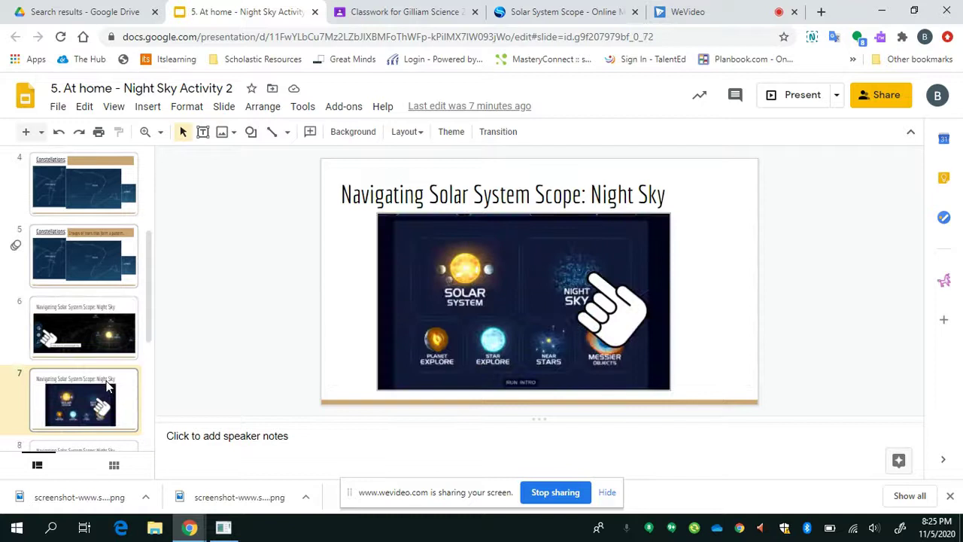
pyautogui.press('Down')
pyautogui.press('Down')
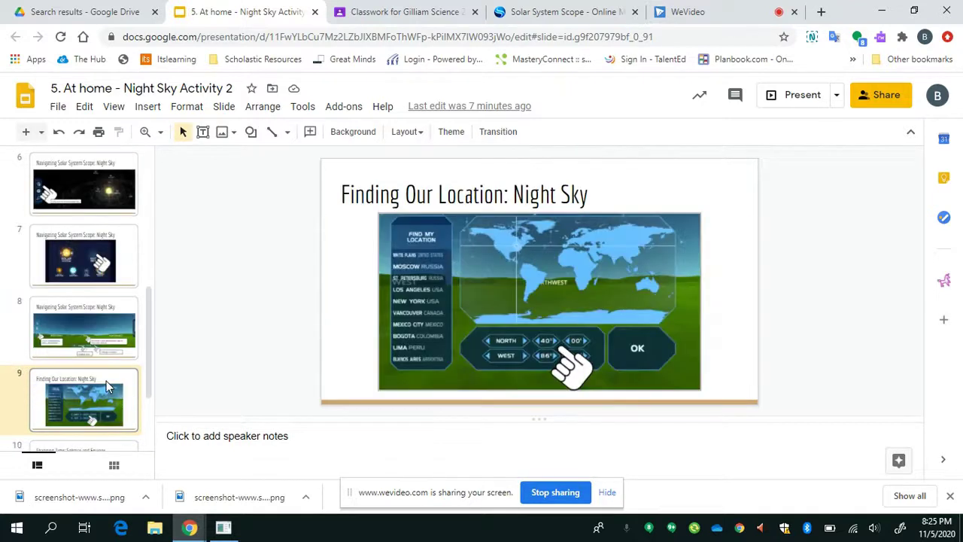
pyautogui.press('Down')
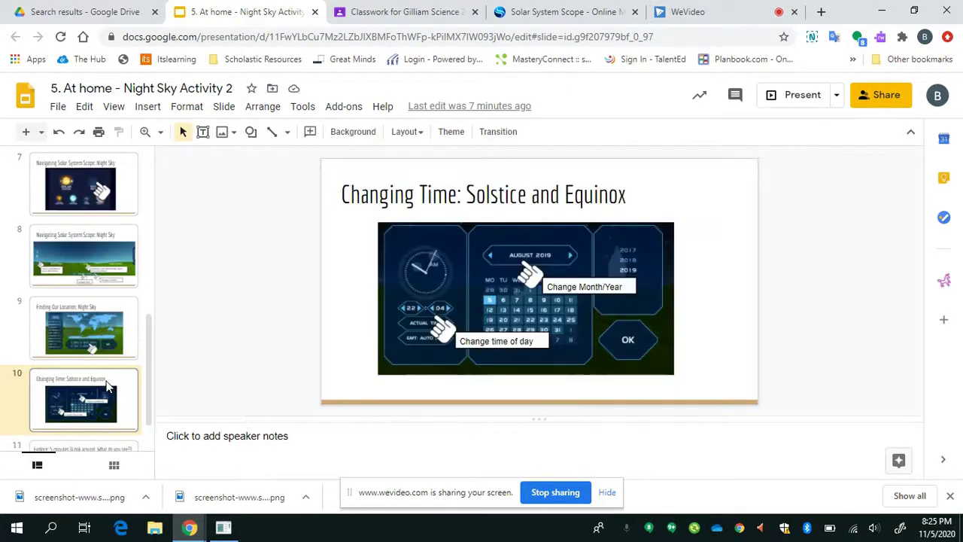
pyautogui.press('Down')
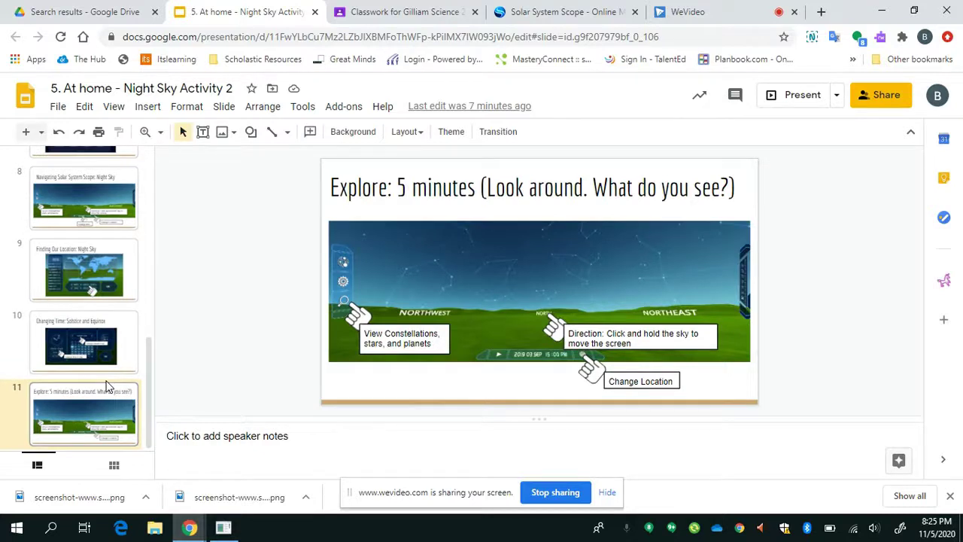
# Switch from the slides to the Classroom page, then to the Solar System Scope tab.
pyautogui.click(420, 9)
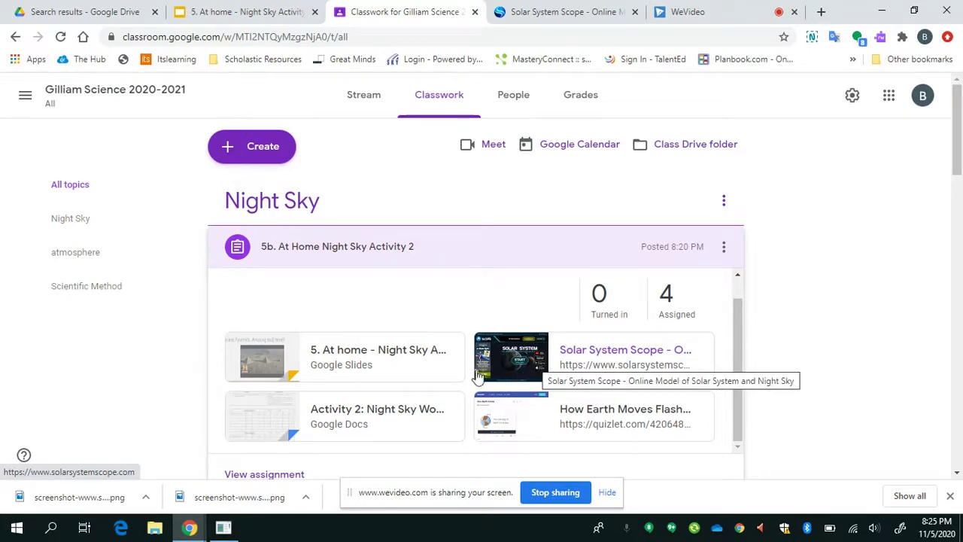
pyautogui.click(563, 9)
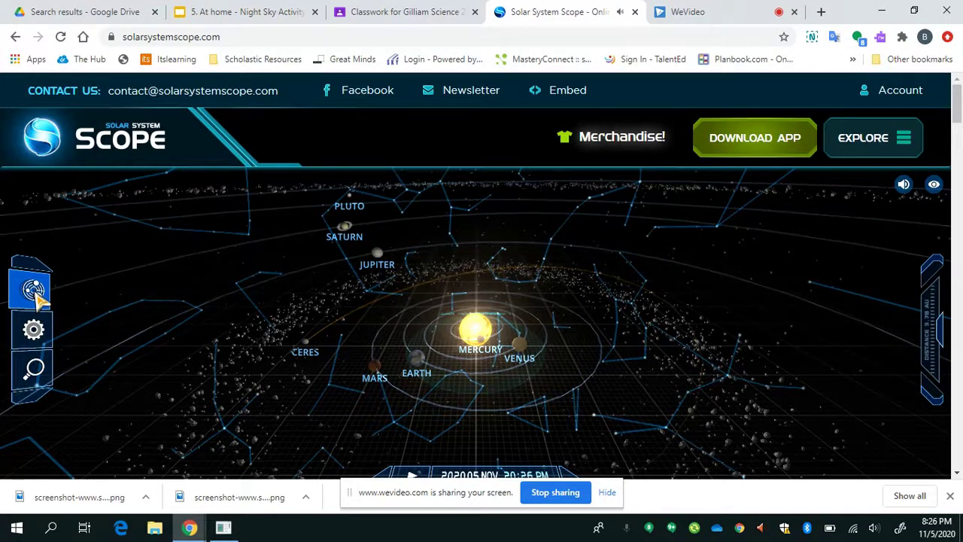
# Switch Solar System Scope to Night Sky mode and tilt the view up toward the constellations.
pyautogui.click(33, 289)
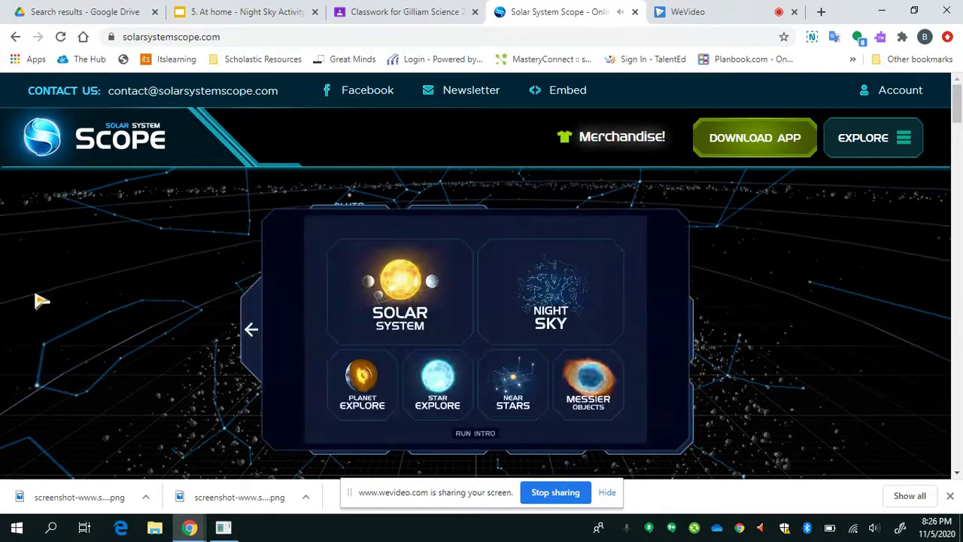
pyautogui.click(517, 329)
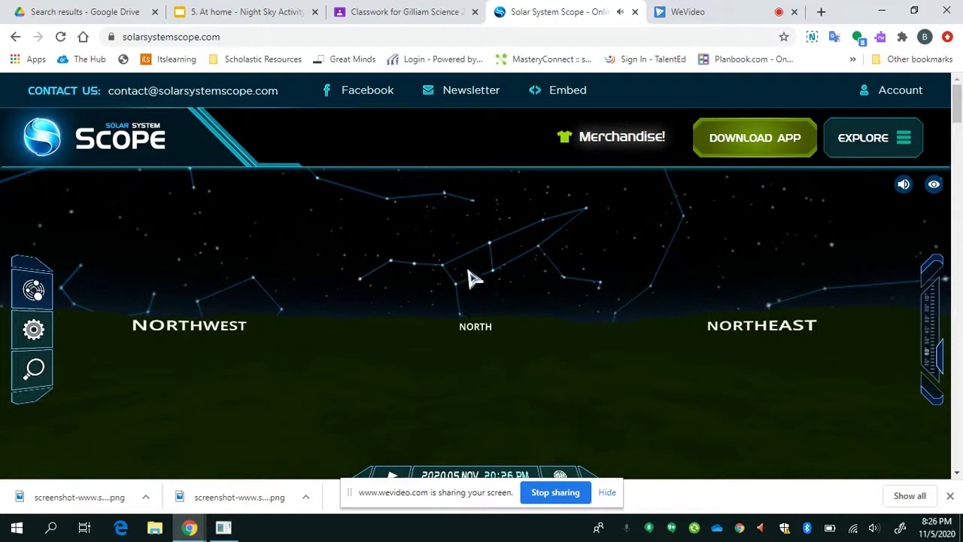
pyautogui.moveTo(434, 311); pyautogui.dragTo(476, 415)
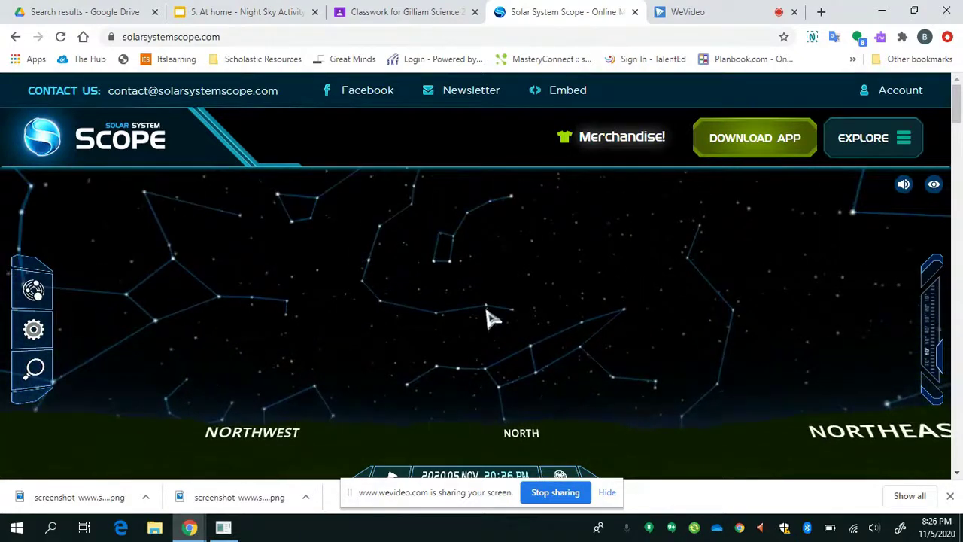
pyautogui.moveTo(490, 319)
pyautogui.mouseDown()
pyautogui.moveTo(488, 390)
pyautogui.moveTo(482, 323)
pyautogui.mouseUp()
pyautogui.moveTo(551, 384); pyautogui.dragTo(512, 344)
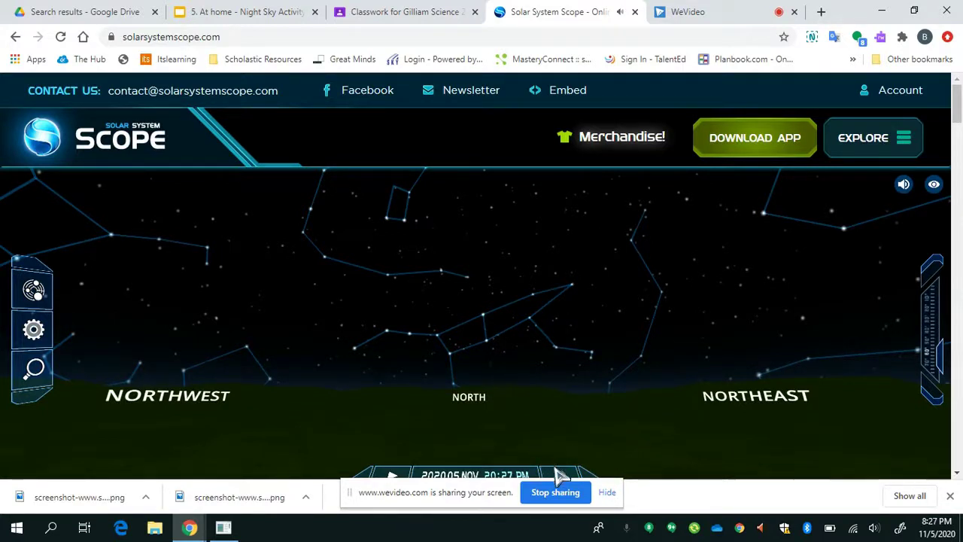
# Set the observer location to latitude 40° North and longitude 86° West.
pyautogui.click(561, 477)
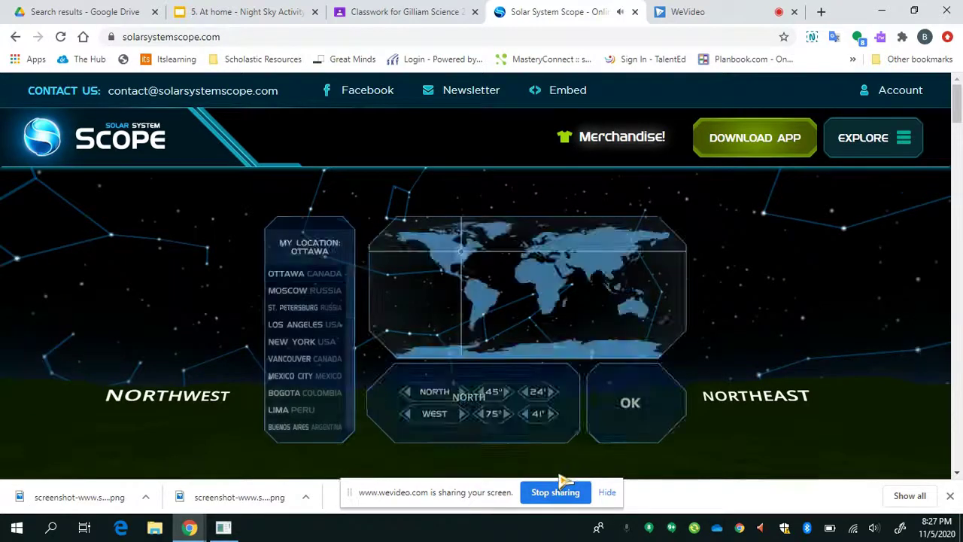
pyautogui.click(481, 402)
pyautogui.click(481, 401)
pyautogui.click(481, 402)
pyautogui.click(482, 401)
pyautogui.click(481, 401)
pyautogui.click(509, 422)
pyautogui.click(509, 422)
pyautogui.click(509, 423)
pyautogui.click(509, 422)
pyautogui.click(509, 423)
pyautogui.click(509, 423)
pyautogui.click(509, 422)
pyautogui.click(509, 422)
pyautogui.click(509, 423)
pyautogui.click(510, 426)
pyautogui.click(510, 425)
pyautogui.click(511, 425)
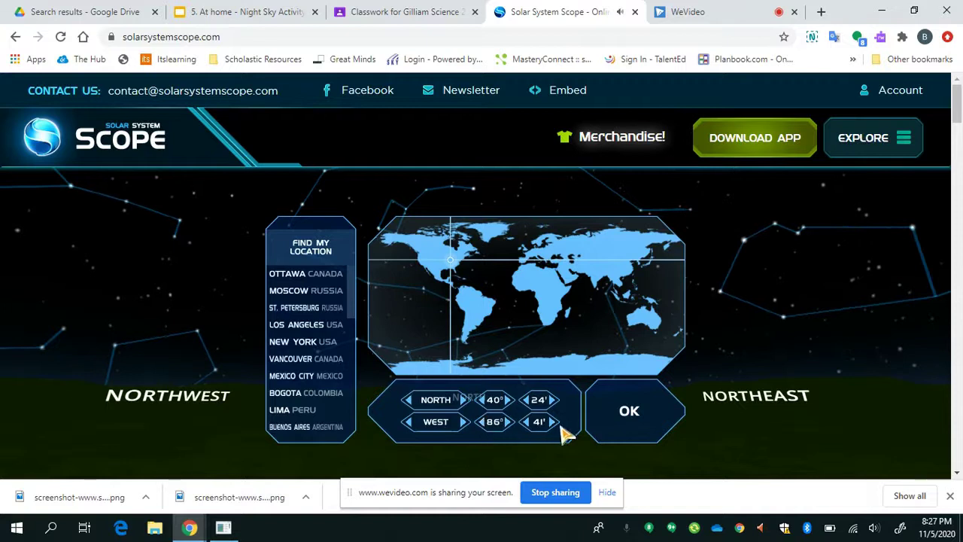
pyautogui.click(617, 430)
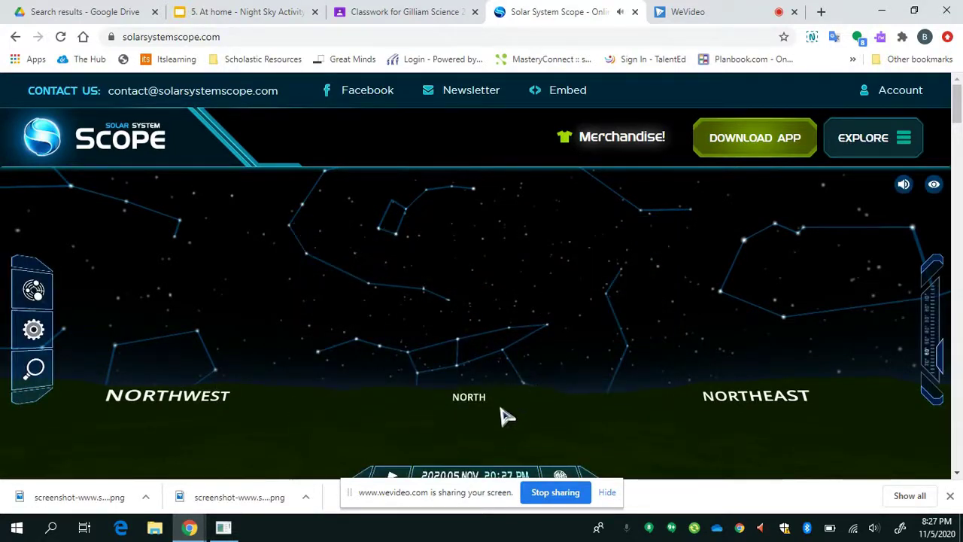
# Pan and tilt the sky to survey the constellations from the new location.
pyautogui.moveTo(475, 414)
pyautogui.mouseDown()
pyautogui.moveTo(506, 363)
pyautogui.moveTo(496, 352)
pyautogui.moveTo(494, 418)
pyautogui.mouseUp()
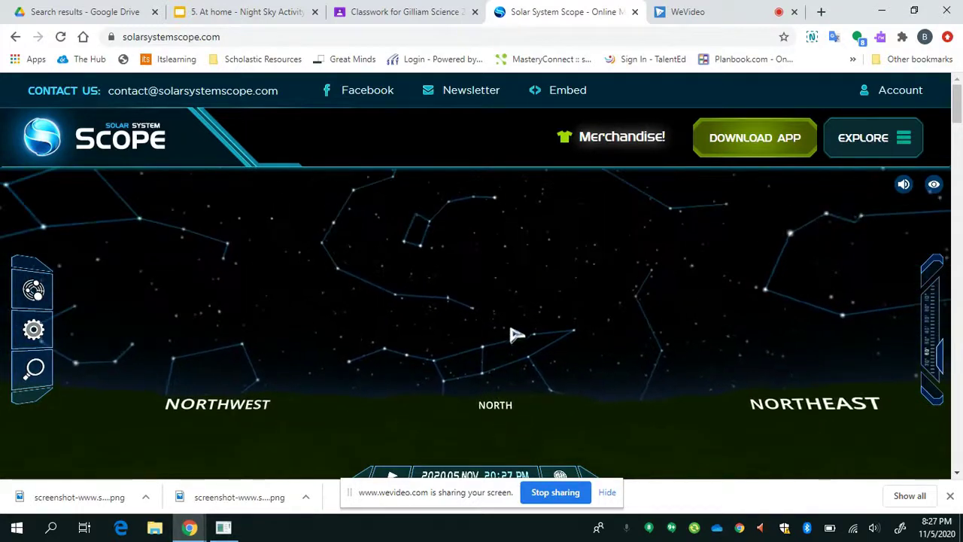
pyautogui.moveTo(516, 339); pyautogui.dragTo(515, 405)
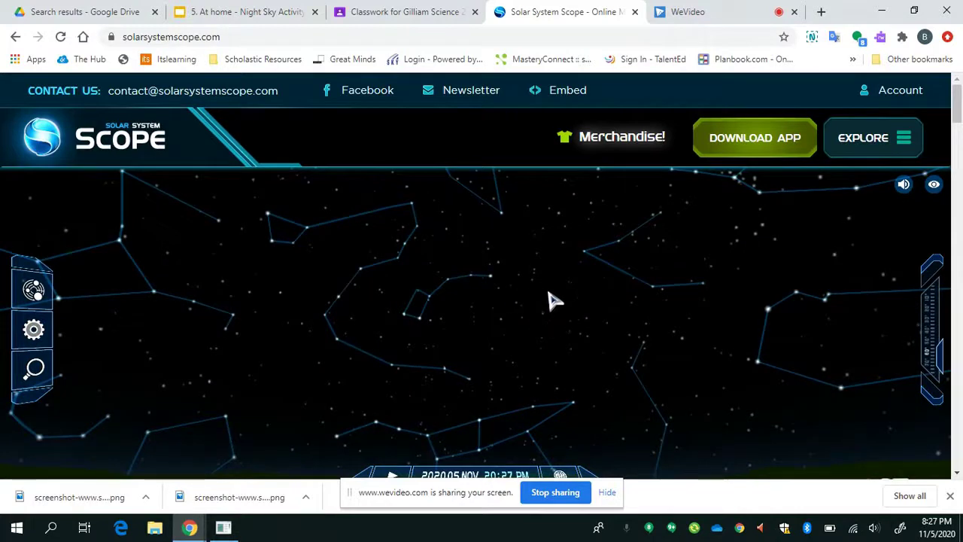
pyautogui.moveTo(561, 301); pyautogui.dragTo(490, 291)
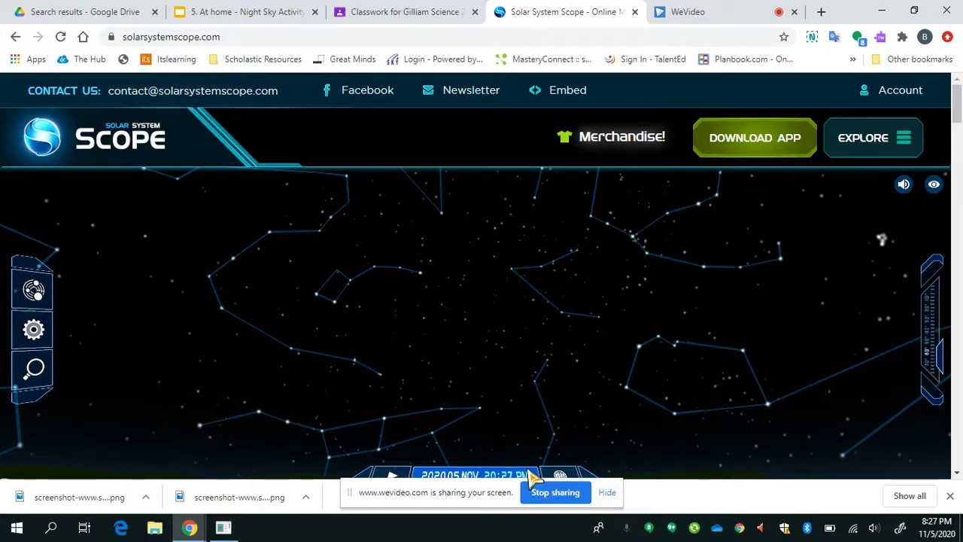
# Move the clock's hour forward past midnight to 00 on 6 November 2020.
pyautogui.click(527, 475)
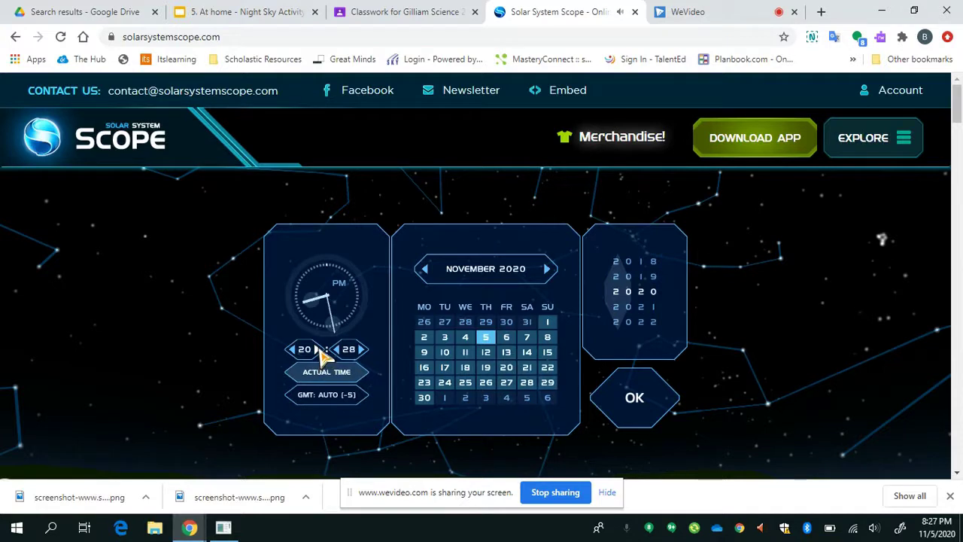
pyautogui.click(317, 350)
pyautogui.click(317, 350)
pyautogui.click(317, 350)
pyautogui.click(317, 350)
pyautogui.click(317, 350)
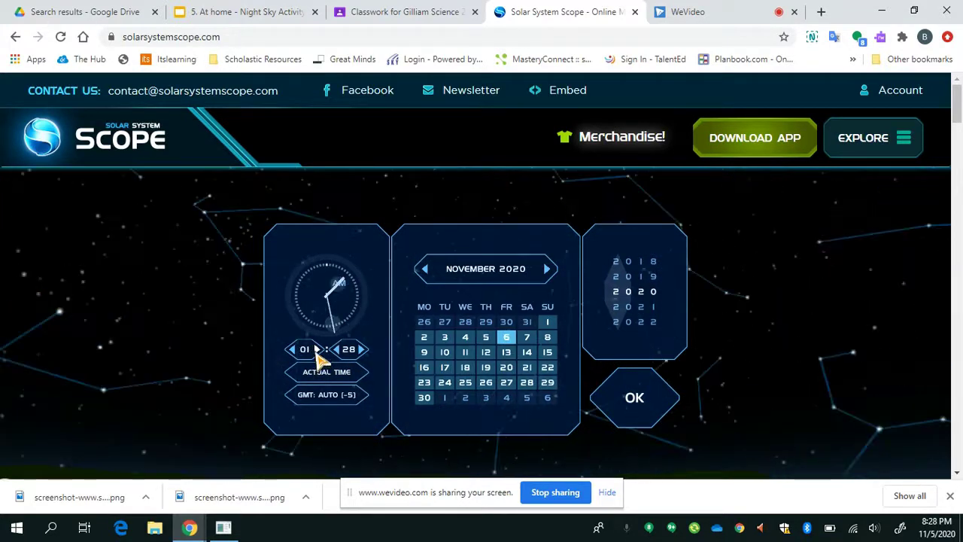
pyautogui.click(293, 350)
# Count the minutes down to 00 so the time reads 00:00 AM.
pyautogui.click(360, 354)
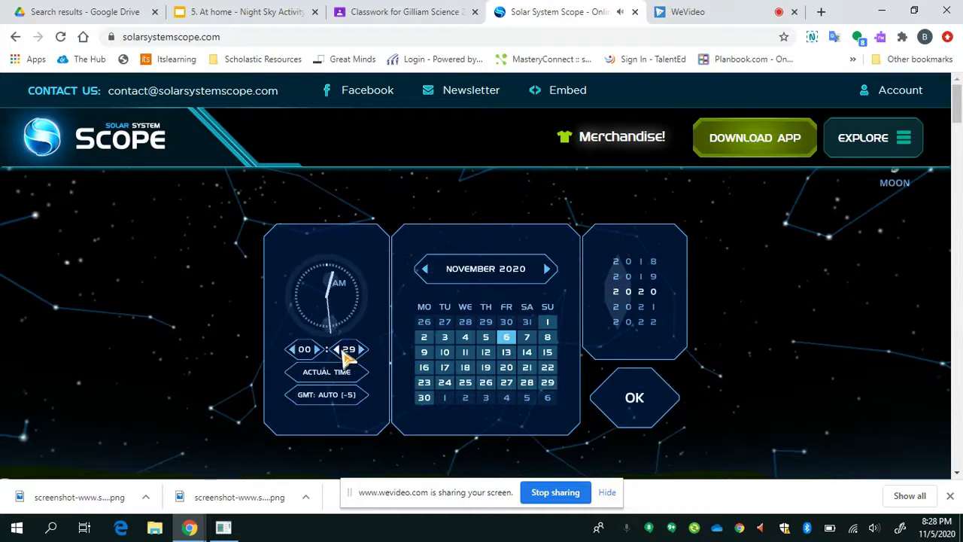
pyautogui.click(340, 351)
pyautogui.click(340, 351)
pyautogui.click(341, 351)
pyautogui.click(340, 351)
pyautogui.click(340, 350)
pyautogui.click(340, 350)
pyautogui.click(340, 351)
pyautogui.click(340, 350)
pyautogui.click(340, 351)
pyautogui.click(341, 351)
pyautogui.click(340, 350)
pyautogui.click(341, 351)
pyautogui.click(341, 351)
pyautogui.click(340, 351)
pyautogui.click(340, 351)
pyautogui.click(341, 350)
pyautogui.click(340, 350)
pyautogui.click(340, 351)
pyautogui.click(341, 351)
pyautogui.click(340, 351)
pyautogui.click(341, 351)
pyautogui.click(341, 350)
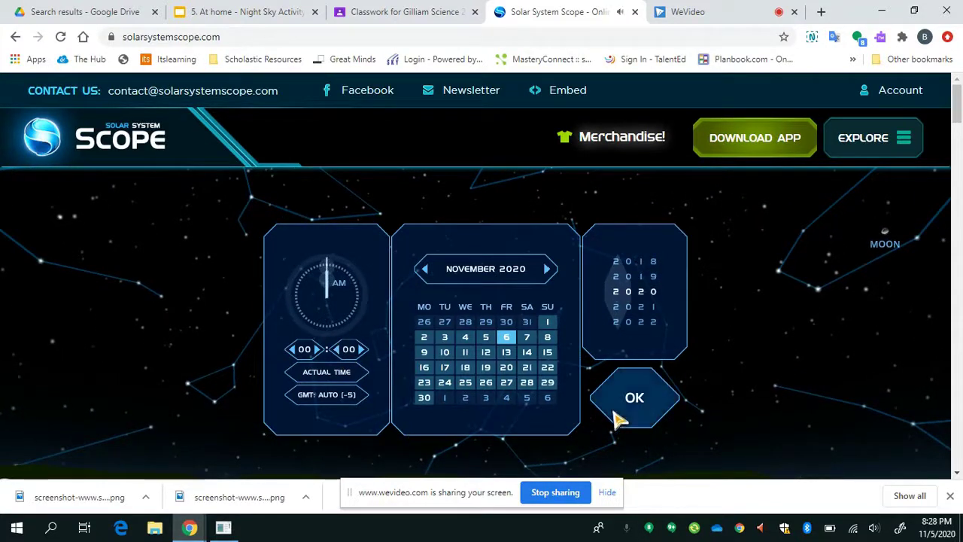
# Apply midnight on 6 November 2020 and pan the sky to find Uranus, Eris and Mars.
pyautogui.click(649, 408)
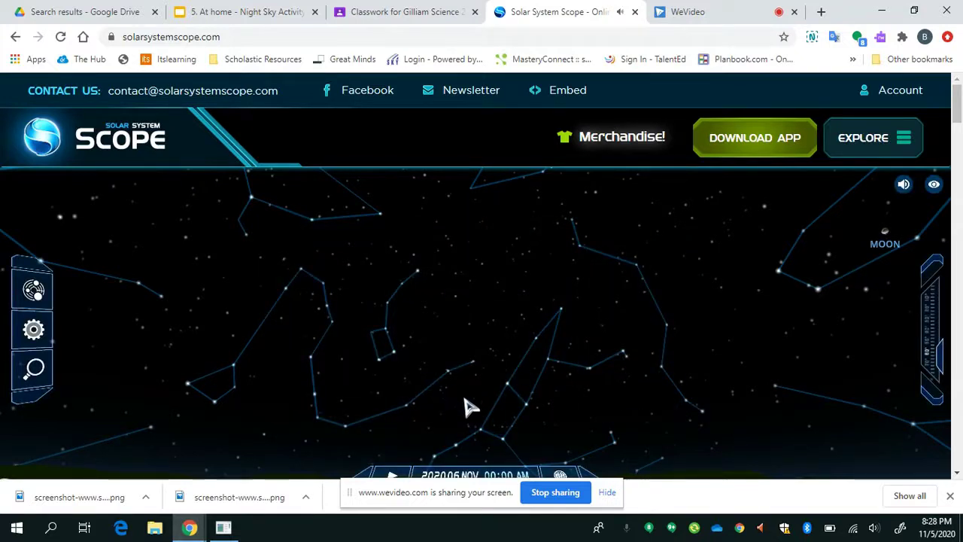
pyautogui.moveTo(462, 407); pyautogui.dragTo(477, 394)
pyautogui.moveTo(731, 366); pyautogui.dragTo(645, 424)
pyautogui.moveTo(856, 350); pyautogui.dragTo(720, 379)
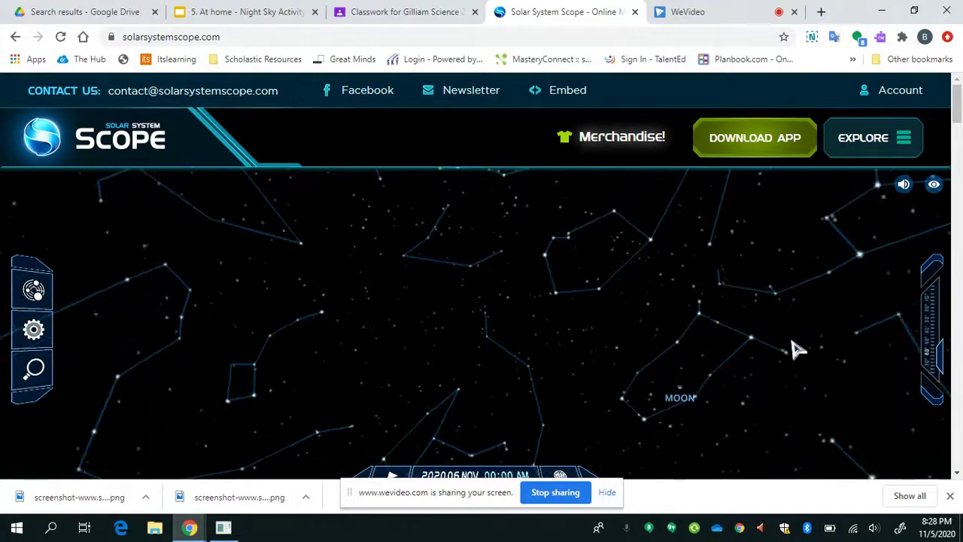
pyautogui.moveTo(706, 343); pyautogui.dragTo(533, 342)
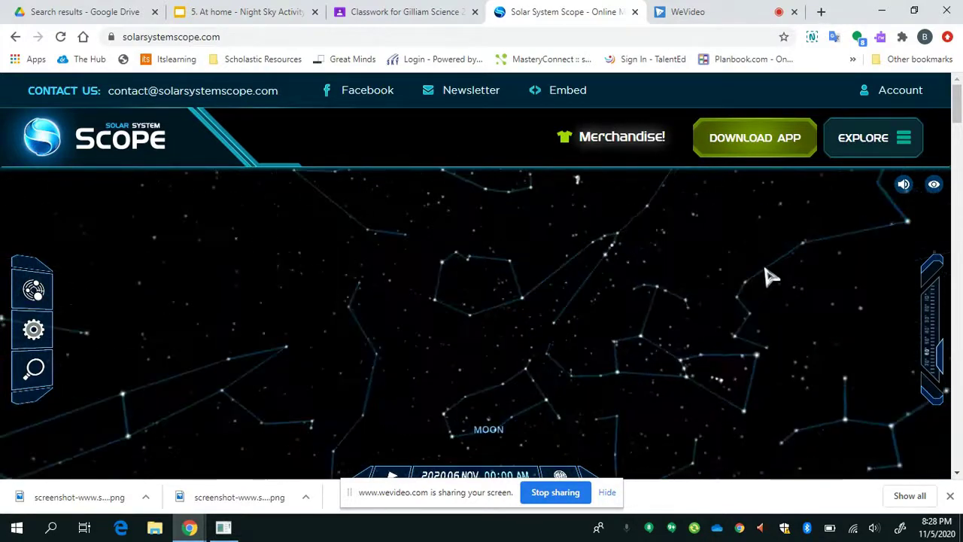
pyautogui.moveTo(768, 276); pyautogui.dragTo(461, 320)
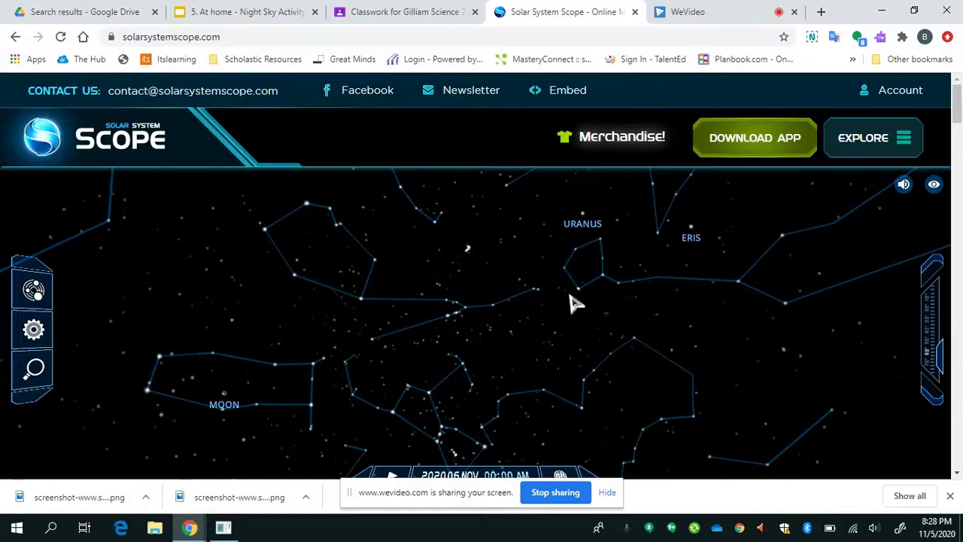
pyautogui.moveTo(579, 304); pyautogui.dragTo(576, 333)
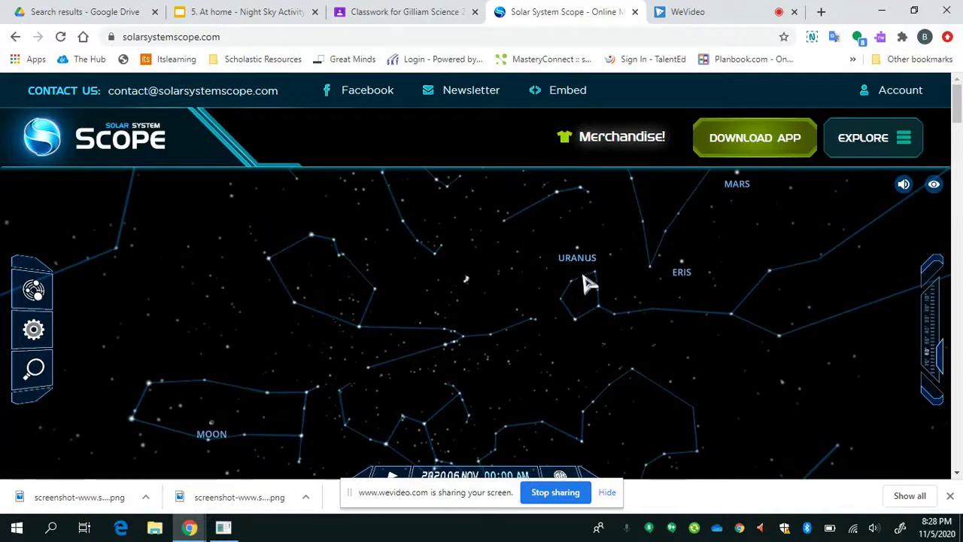
pyautogui.moveTo(633, 303); pyautogui.dragTo(602, 354)
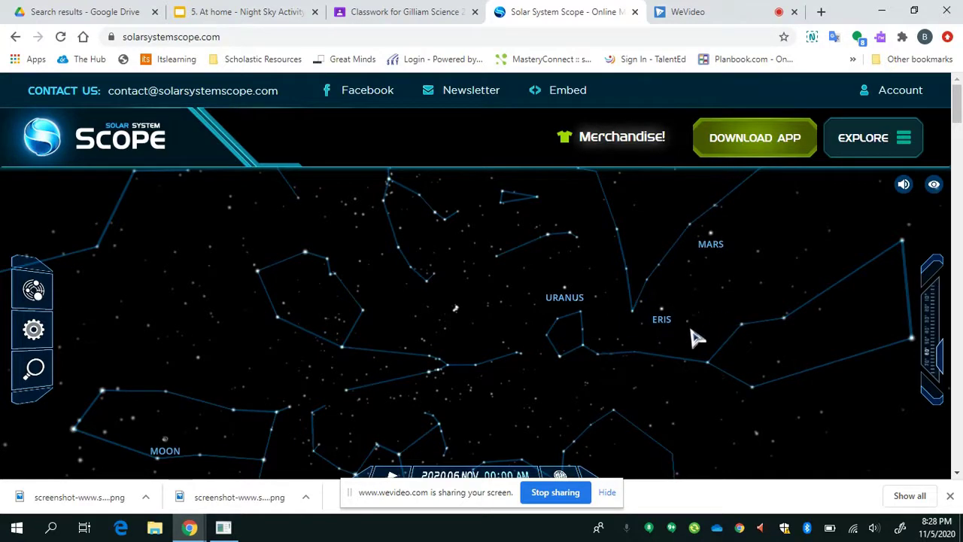
# Pan the star map to bring Neptune into view, then return to Google Classroom.
pyautogui.moveTo(675, 359); pyautogui.dragTo(617, 385)
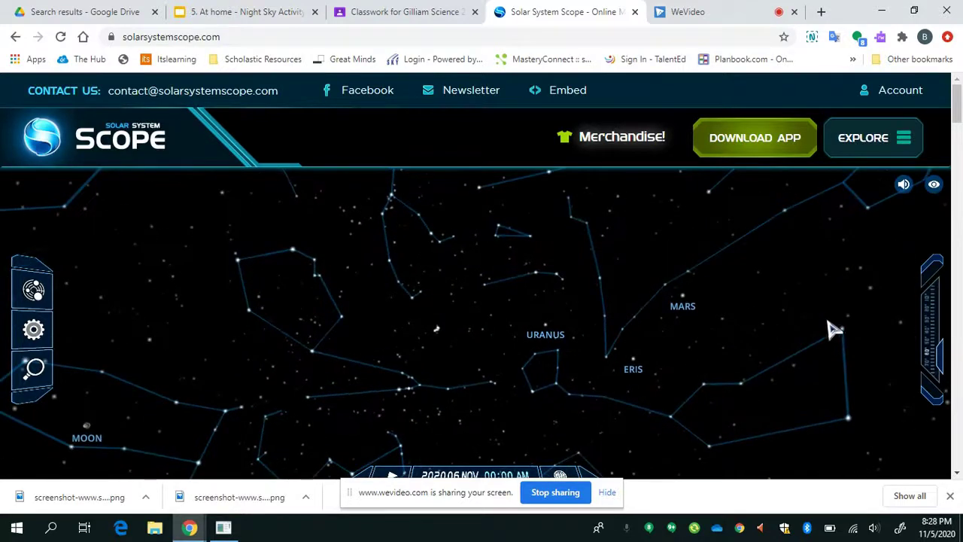
pyautogui.moveTo(835, 329); pyautogui.dragTo(584, 384)
pyautogui.moveTo(809, 411); pyautogui.dragTo(731, 309)
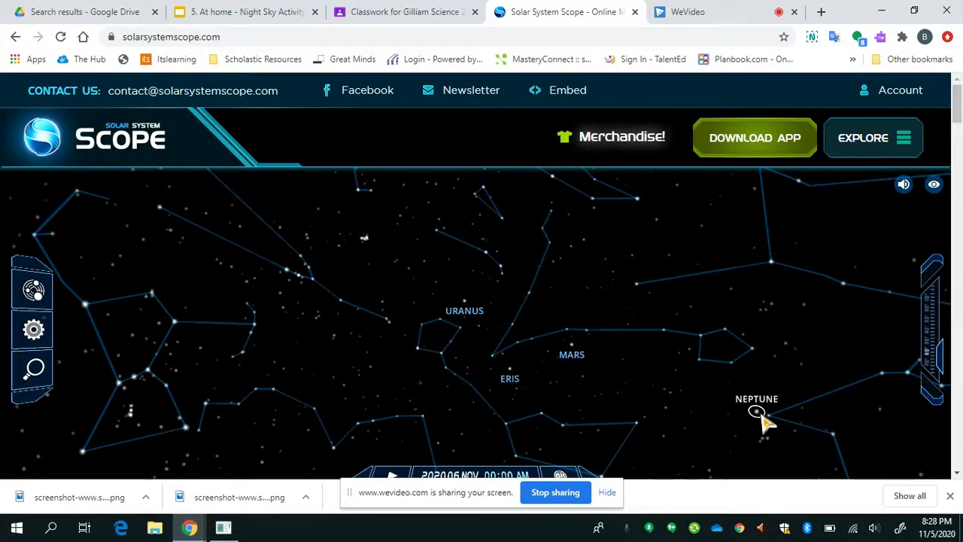
pyautogui.moveTo(802, 419); pyautogui.dragTo(602, 380)
pyautogui.moveTo(682, 359); pyautogui.dragTo(597, 355)
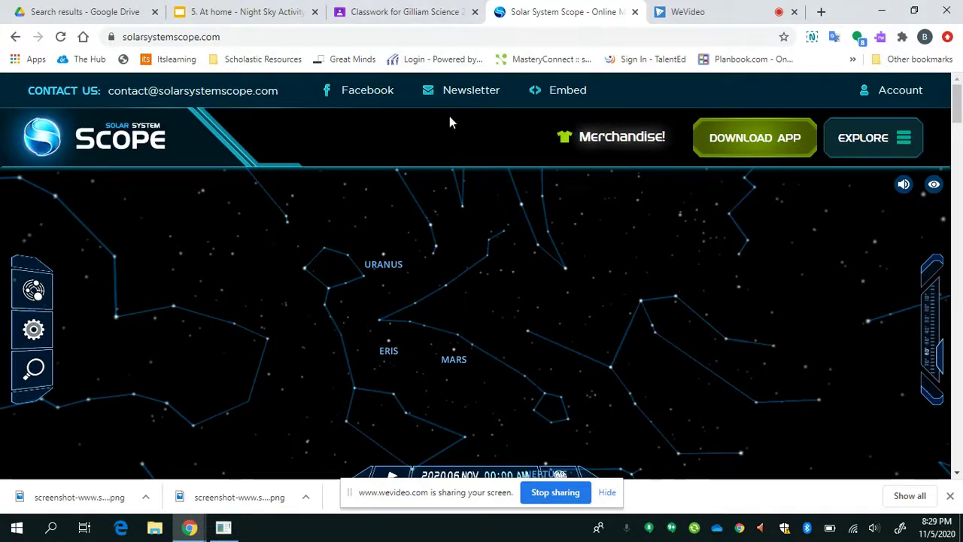
pyautogui.click(421, 11)
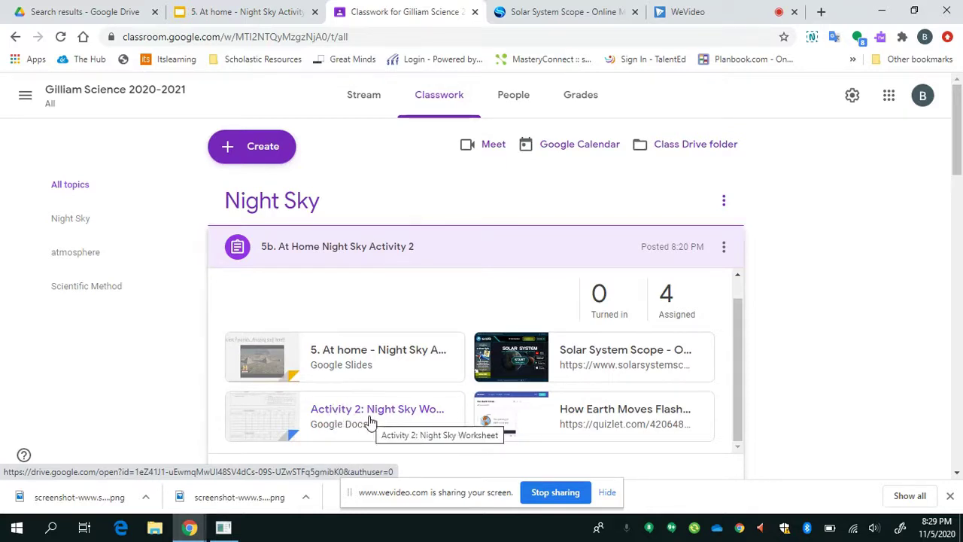
# Open the Activity 2: Night Sky Worksheet, then return to Classwork and scroll the activity list.
pyautogui.click(369, 421)
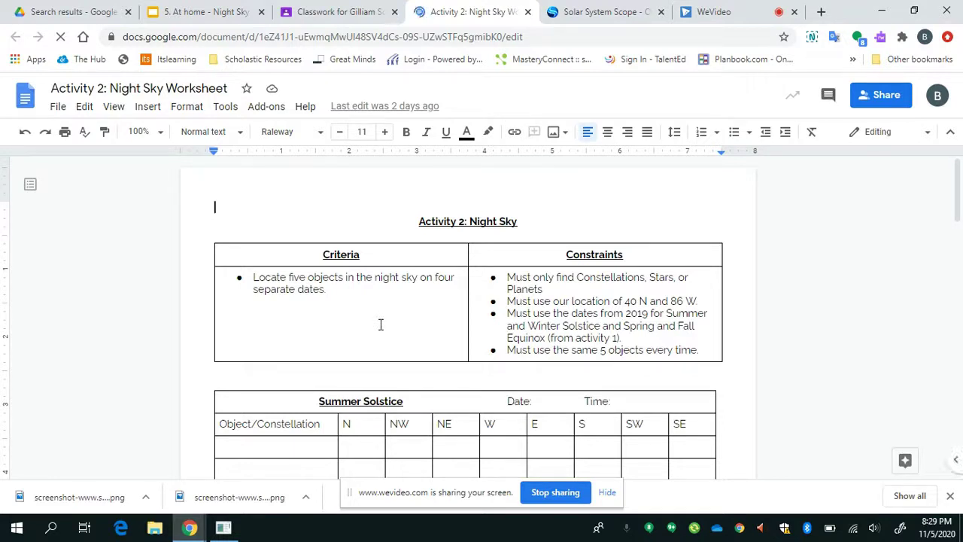
pyautogui.click(362, 12)
pyautogui.scroll(-6, 299, 310)
pyautogui.scroll(3, 300, 310)
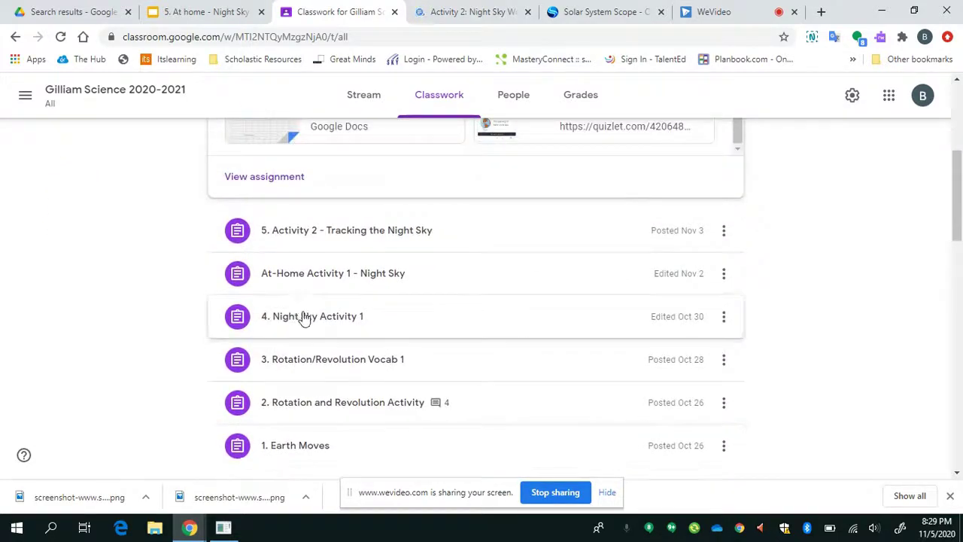
# Expand 4. Night Sky Activity 1 and At-Home Activity 1 - Night Sky, then return to the worksheet.
pyautogui.click(303, 317)
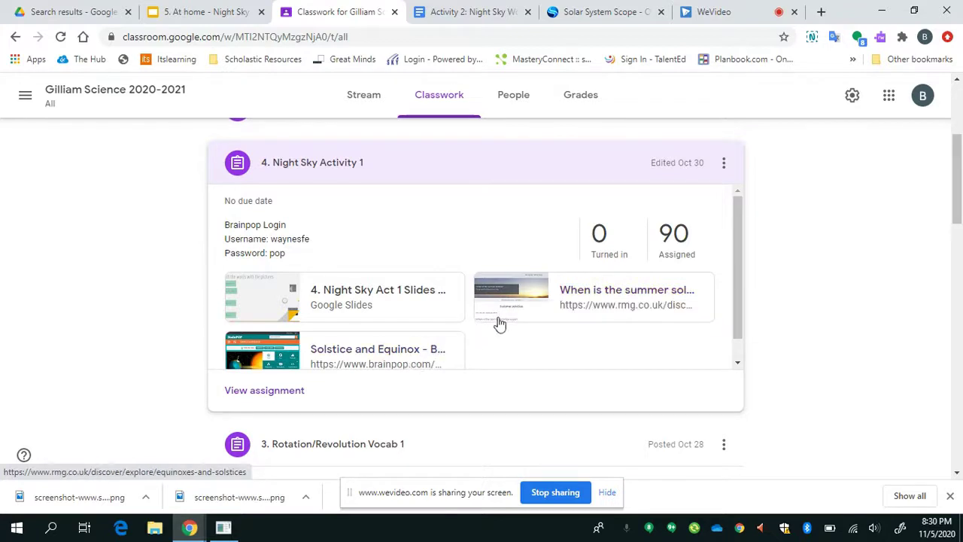
pyautogui.scroll(3, 544, 243)
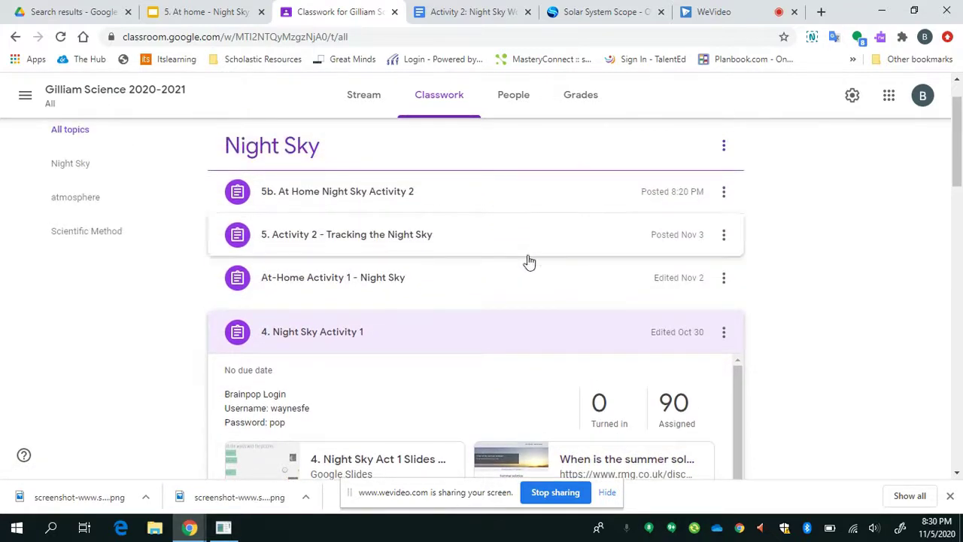
pyautogui.click(495, 286)
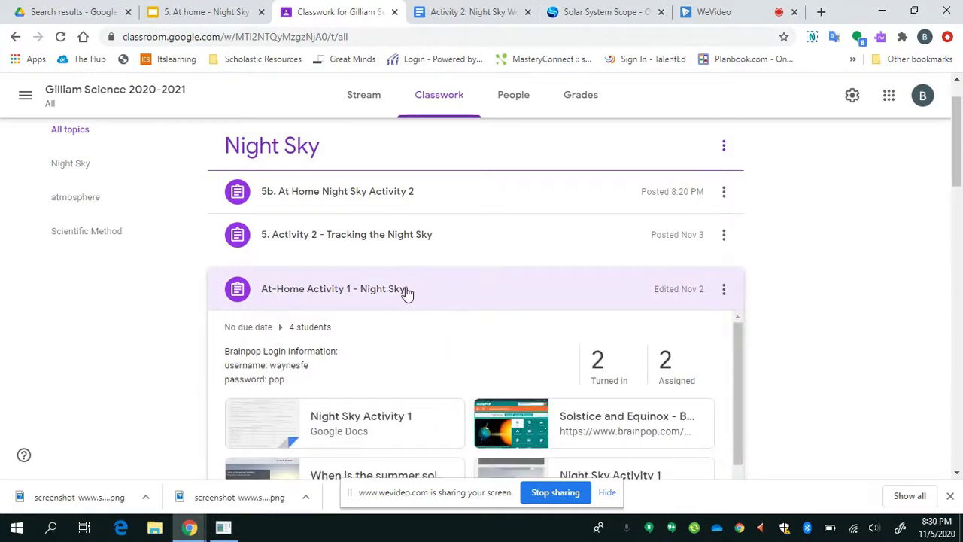
pyautogui.click(454, 14)
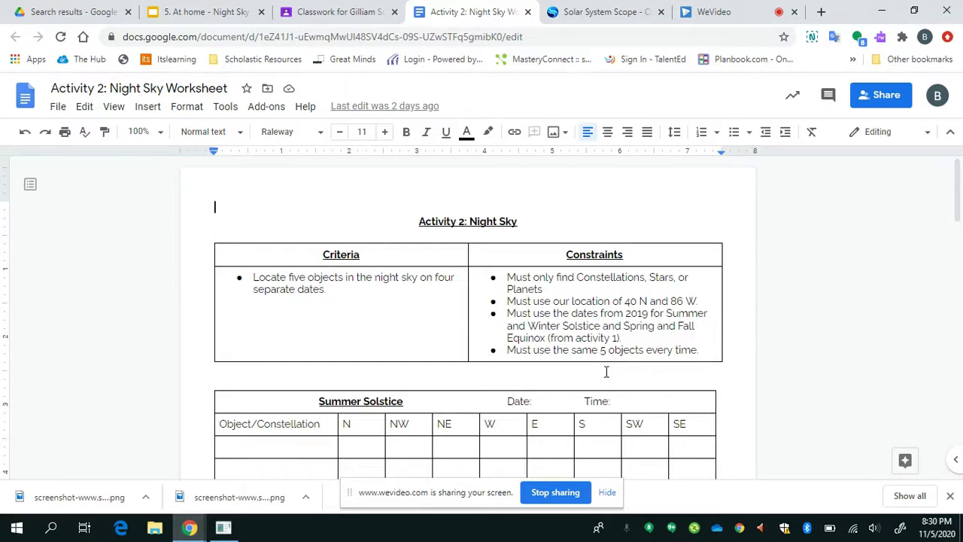
# Scroll through the worksheet's solstice and equinox tables and put the cursor in the first Object/Constellation cell.
pyautogui.scroll(-3, 606, 372)
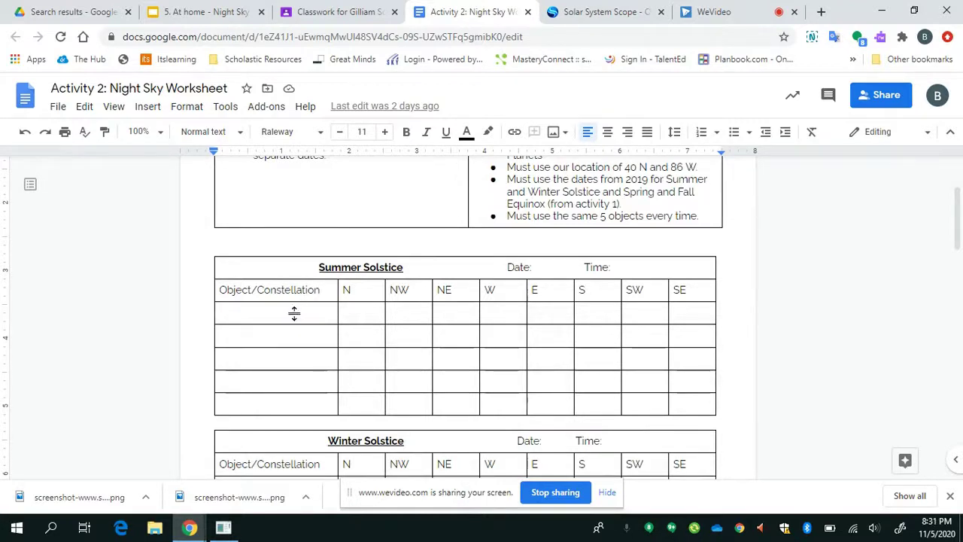
pyautogui.scroll(-3, 296, 314)
pyautogui.scroll(-1, 296, 314)
pyautogui.scroll(-5, 296, 313)
pyautogui.scroll(6, 296, 314)
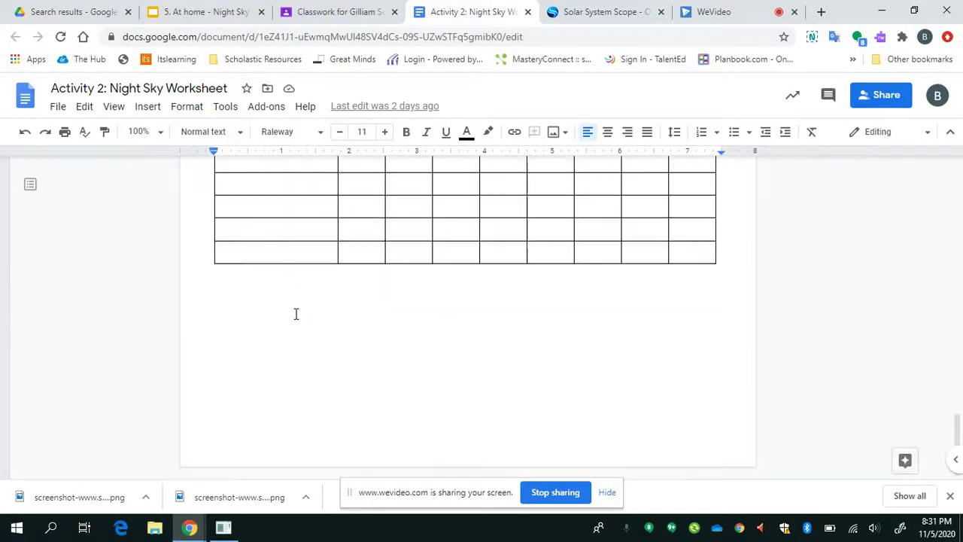
pyautogui.scroll(5, 296, 314)
pyautogui.scroll(3, 295, 316)
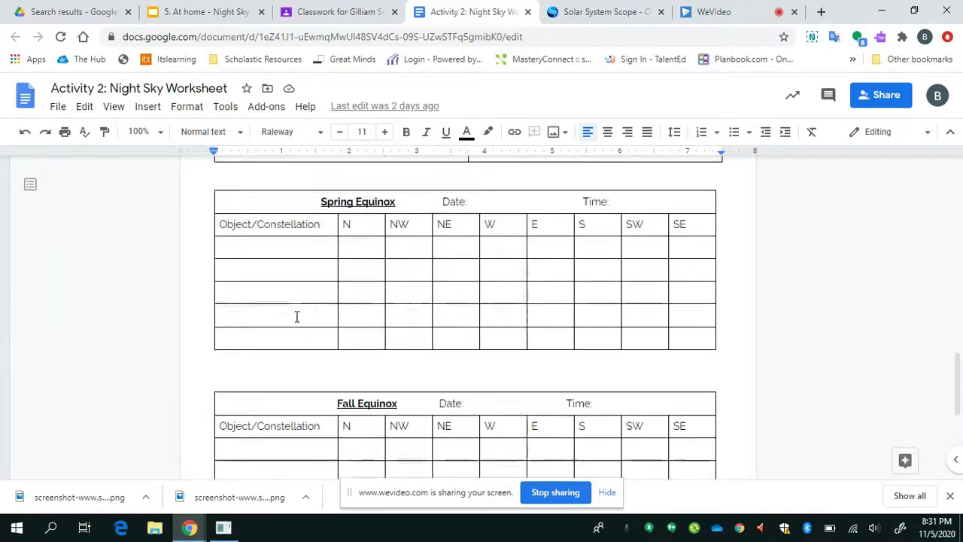
pyautogui.scroll(6, 296, 317)
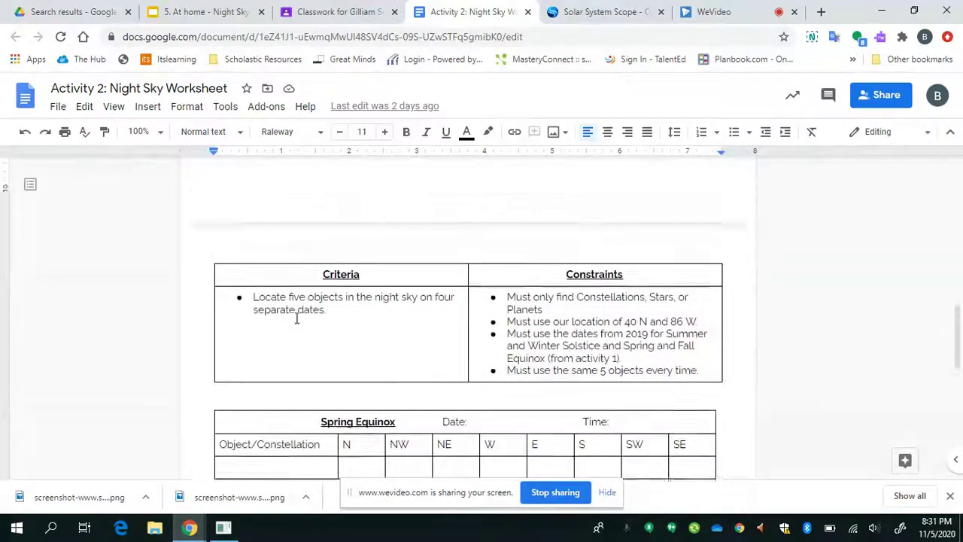
pyautogui.scroll(4, 296, 319)
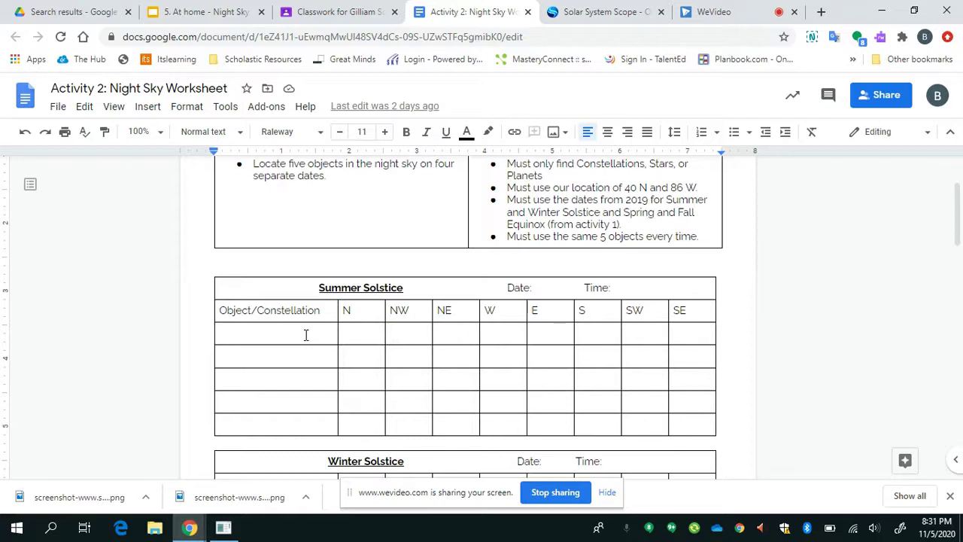
pyautogui.click(306, 335)
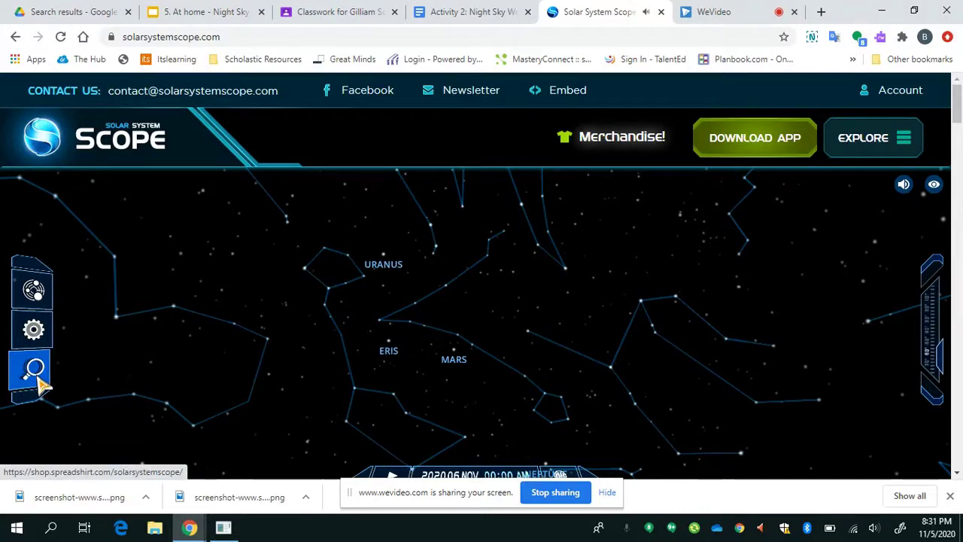
# Centre the sky on ORION from the Constellations list, then tilt to show the eastern horizon.
pyautogui.click(38, 382)
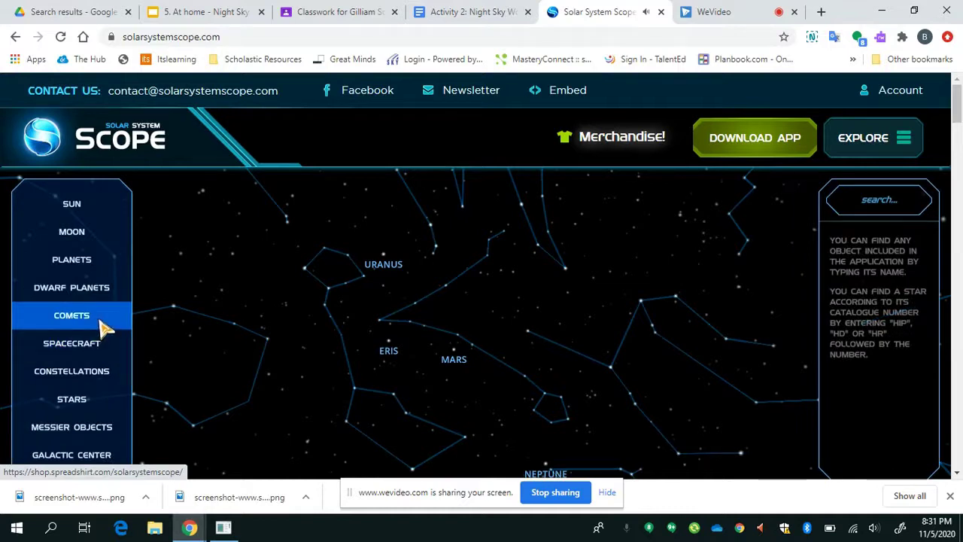
pyautogui.click(98, 371)
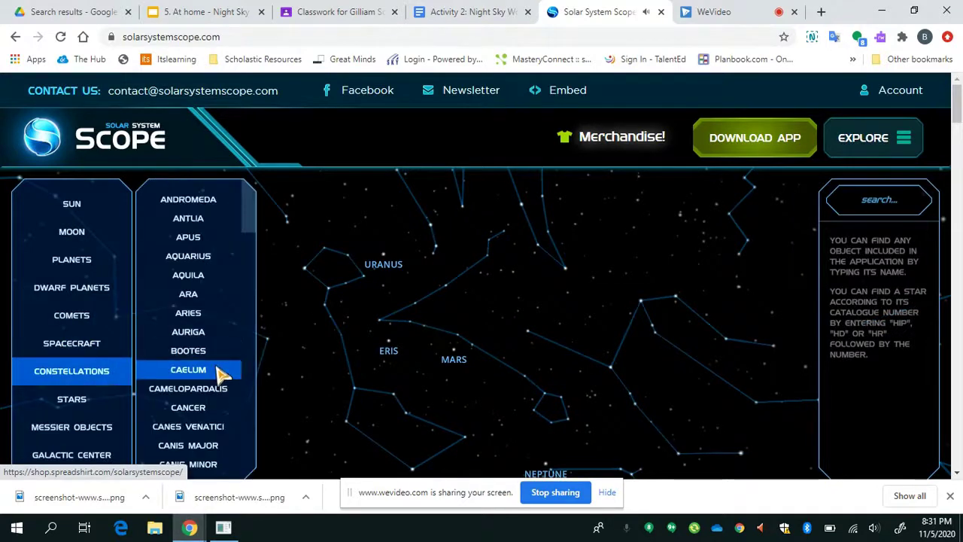
pyautogui.scroll(-3, 240, 316)
pyautogui.moveTo(252, 273); pyautogui.dragTo(254, 380)
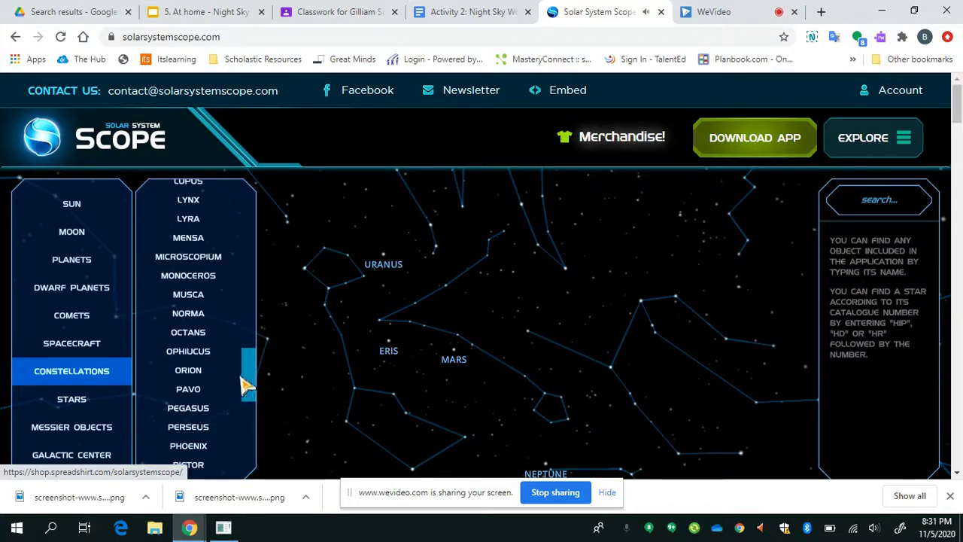
pyautogui.click(214, 376)
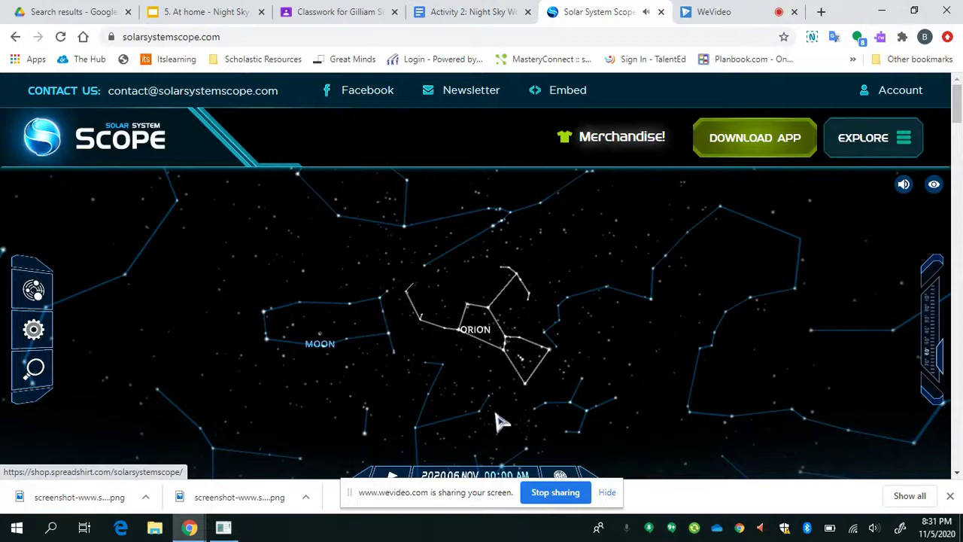
pyautogui.moveTo(493, 417); pyautogui.dragTo(480, 394)
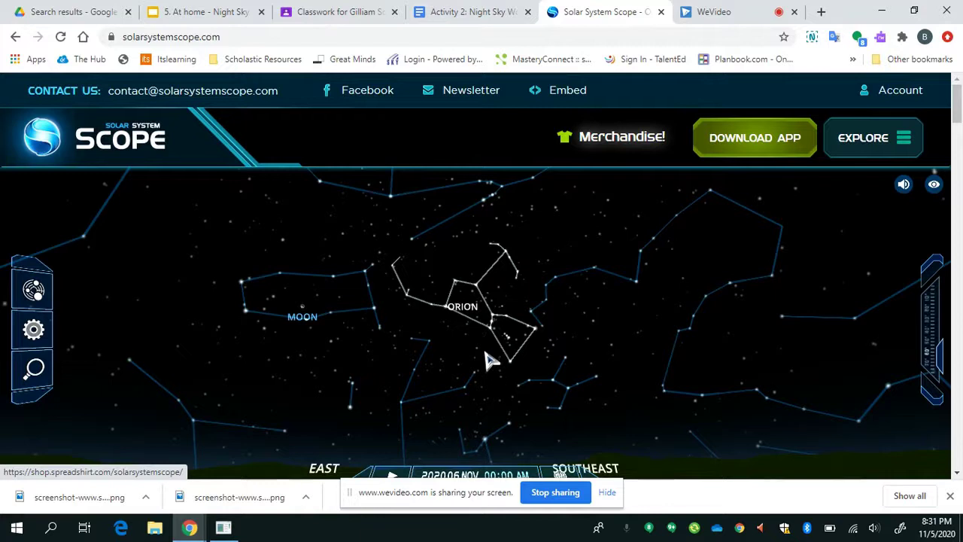
pyautogui.moveTo(493, 384); pyautogui.dragTo(495, 354)
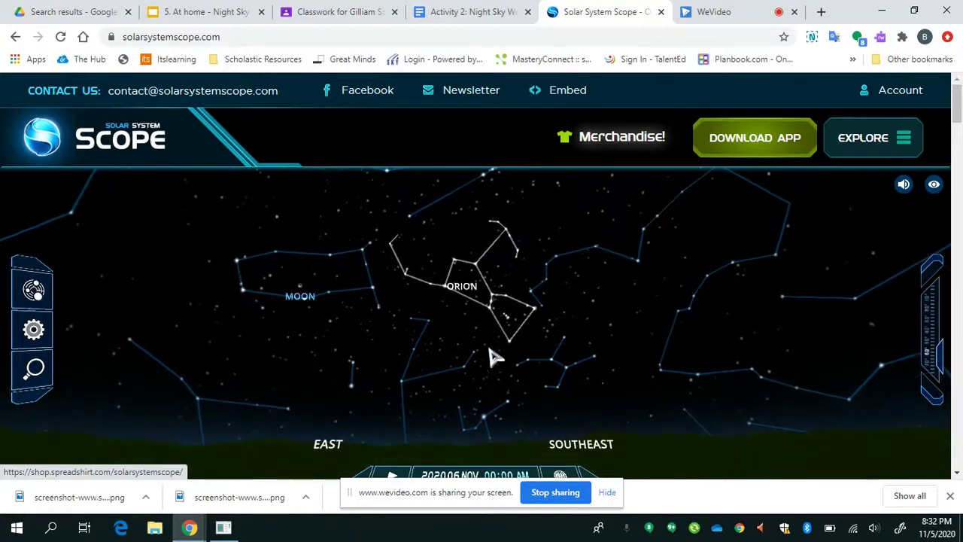
# Set the sky date back to June 20, 2020, with the hour at 00 midnight.
pyautogui.click(445, 476)
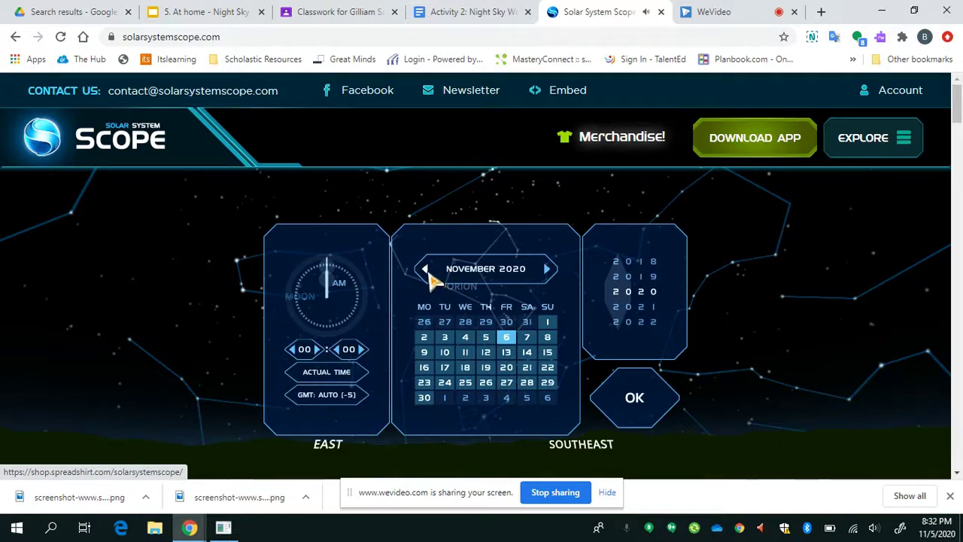
pyautogui.click(427, 272)
pyautogui.click(428, 274)
pyautogui.click(428, 273)
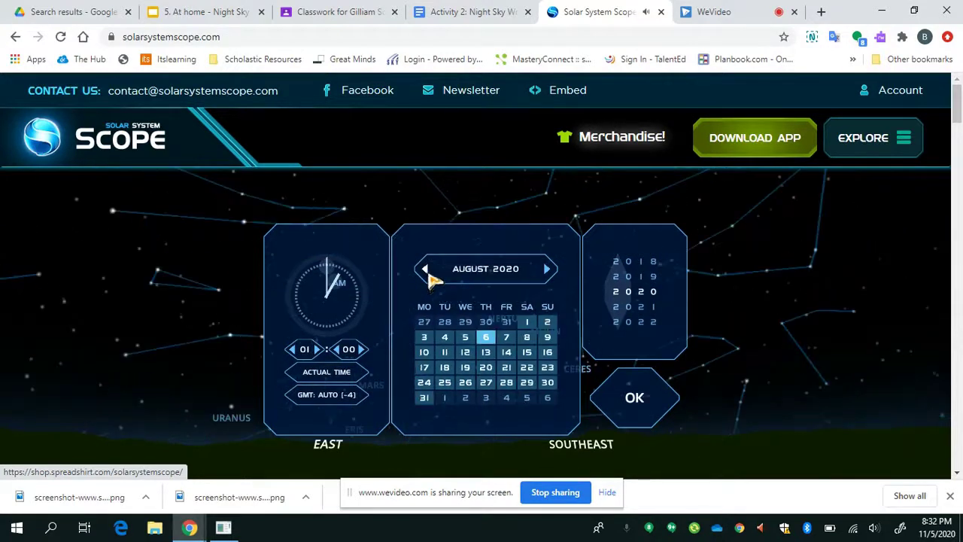
pyautogui.click(428, 273)
pyautogui.click(428, 273)
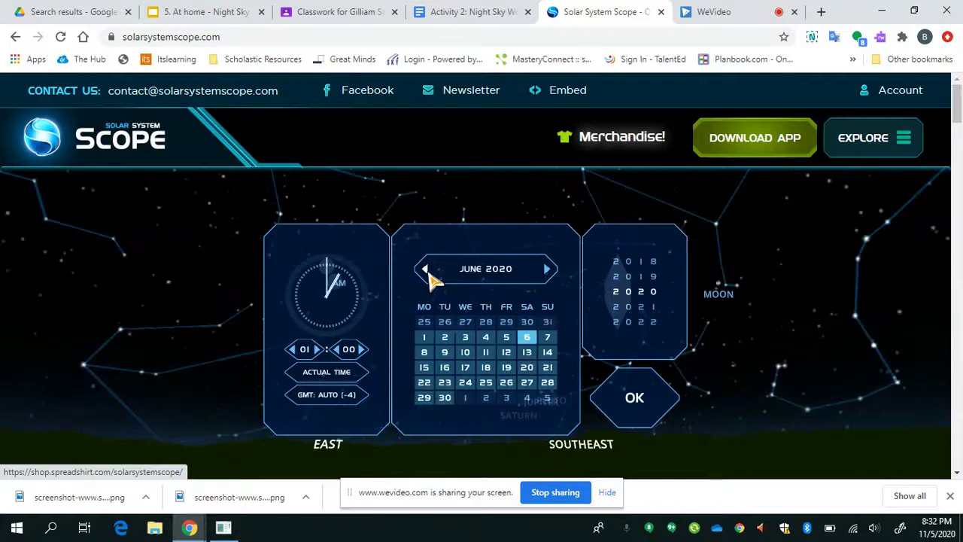
pyautogui.click(527, 367)
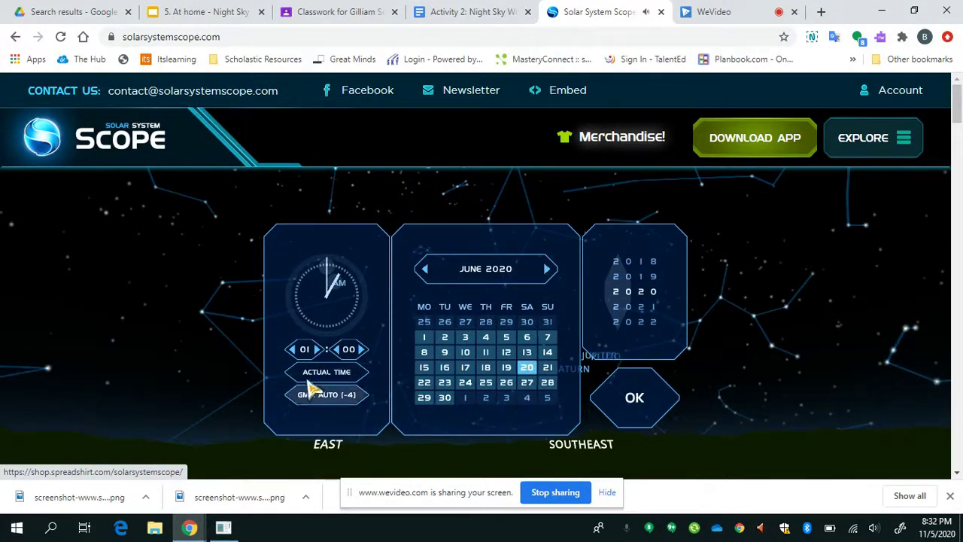
pyautogui.click(292, 352)
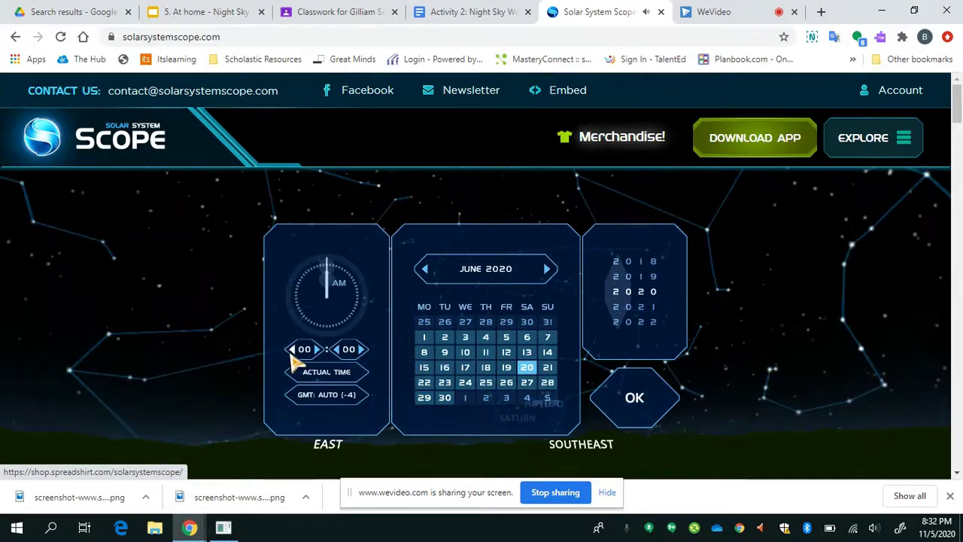
# Apply the June 20 midnight setting and tilt the view down past the eastern horizon.
pyautogui.click(637, 405)
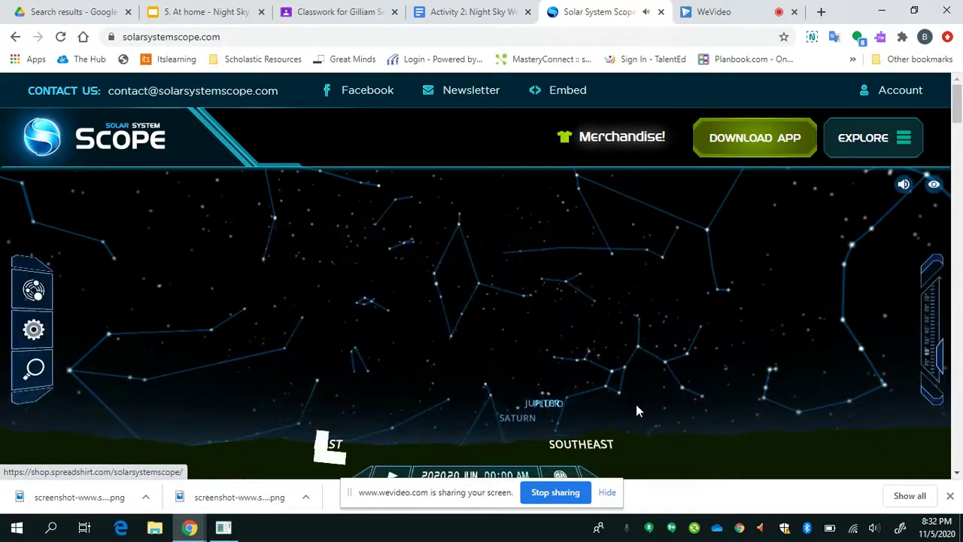
pyautogui.moveTo(486, 333); pyautogui.dragTo(514, 275)
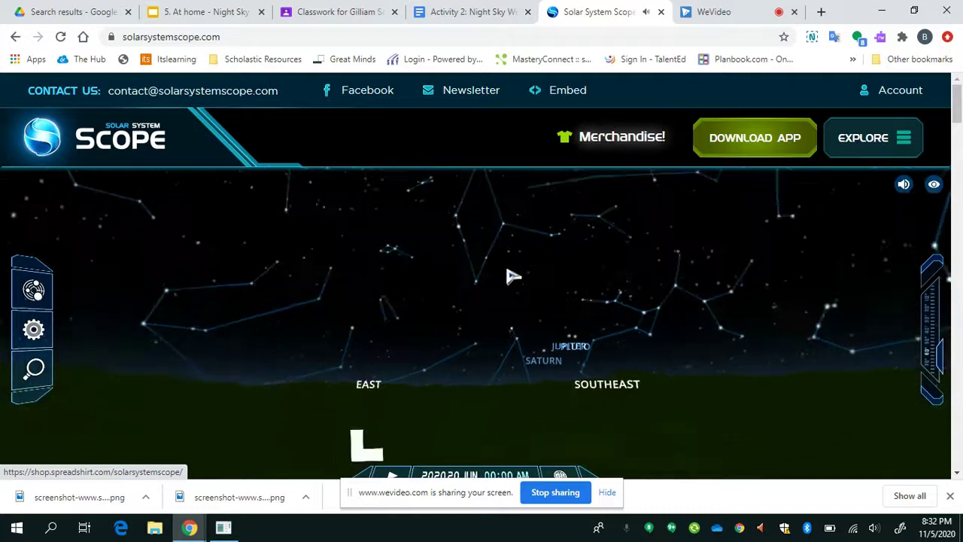
pyautogui.moveTo(439, 371); pyautogui.dragTo(462, 296)
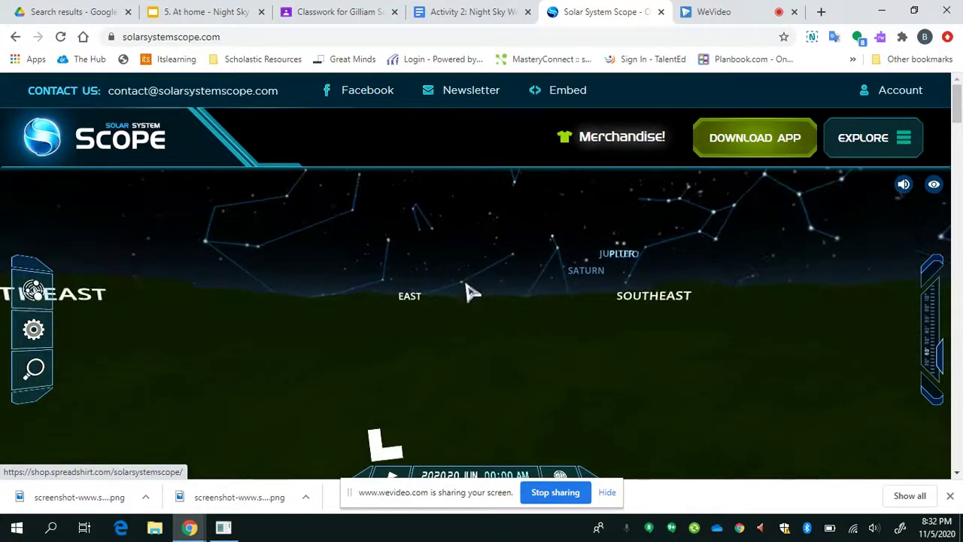
pyautogui.moveTo(445, 357); pyautogui.dragTo(488, 240)
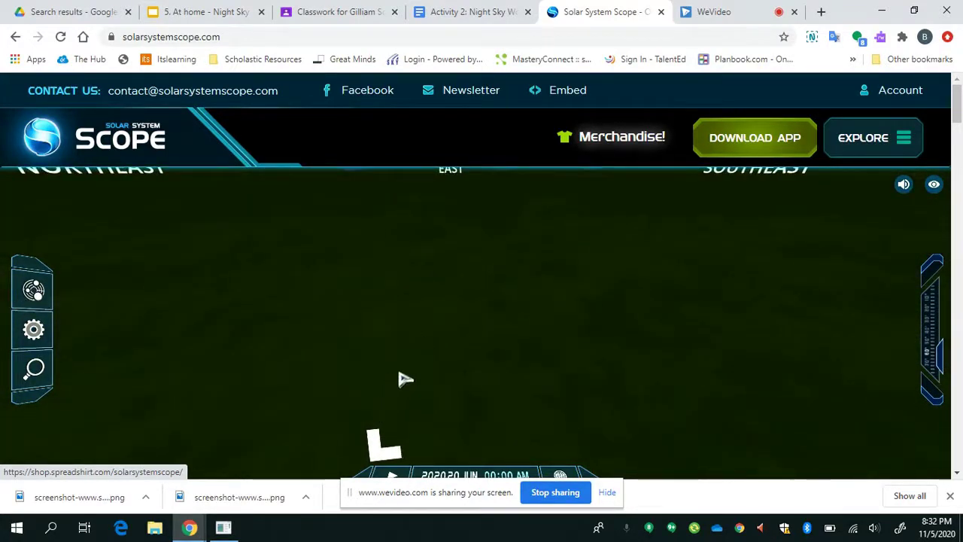
pyautogui.moveTo(415, 365); pyautogui.dragTo(452, 284)
pyautogui.moveTo(365, 380); pyautogui.dragTo(486, 238)
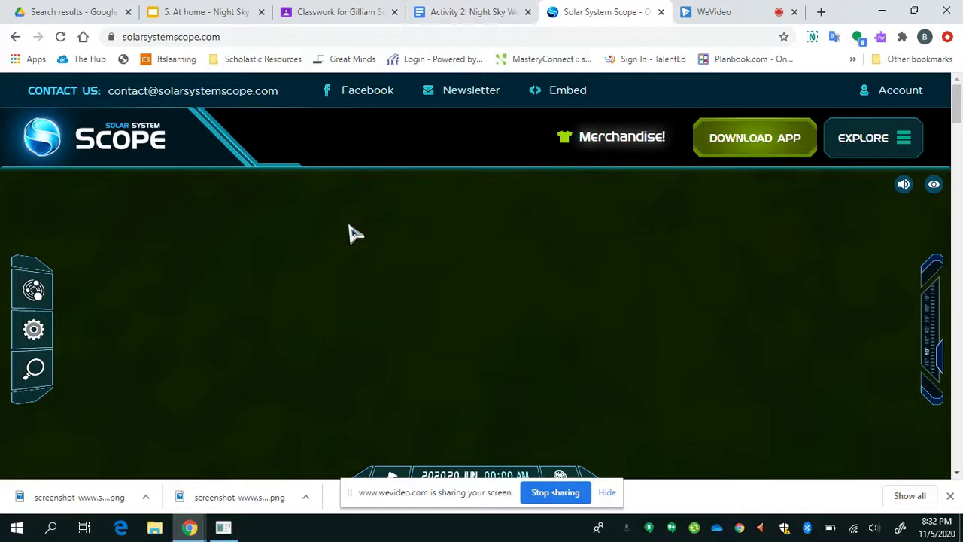
# In the worksheet, enter Summer Solstice Date 6/20 and Time 0:00.
pyautogui.click(433, 7)
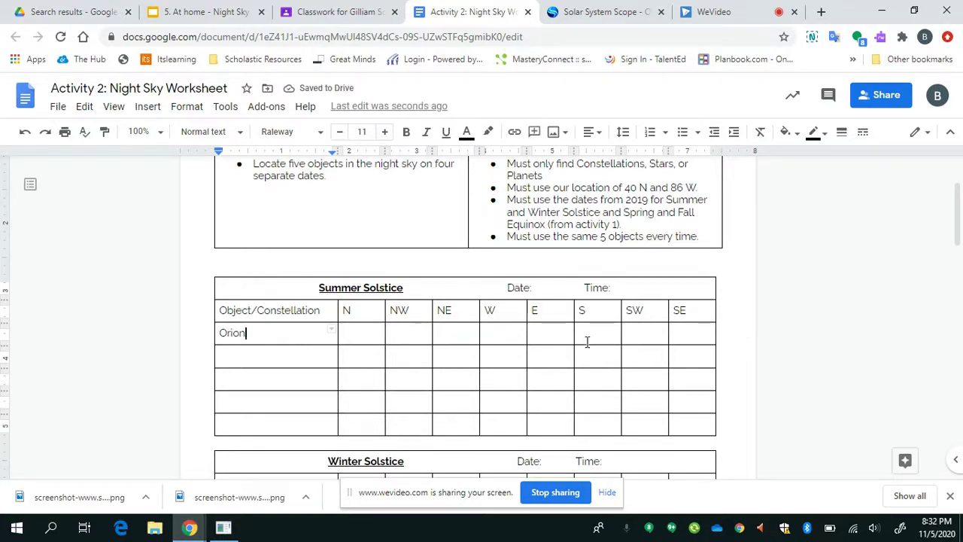
pyautogui.click(543, 290)
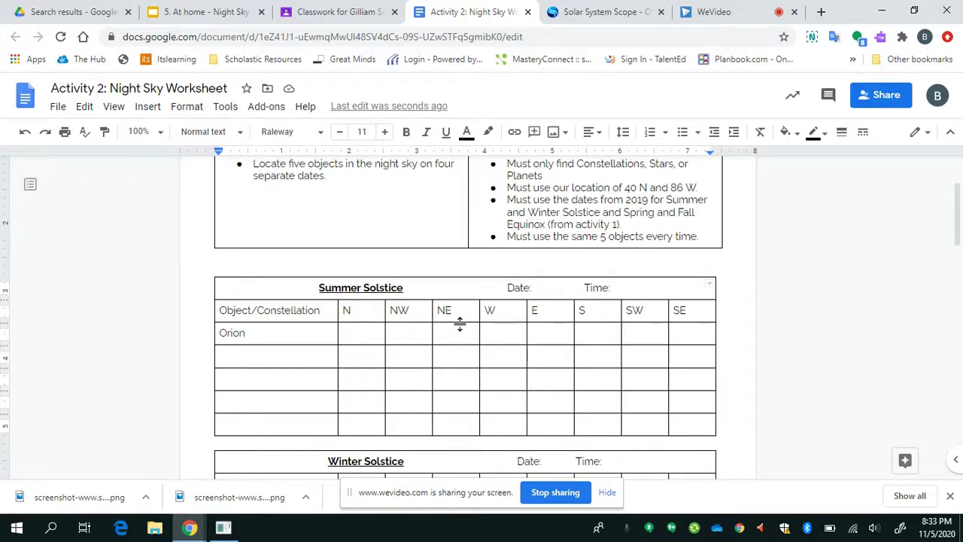
pyautogui.write('6/20')
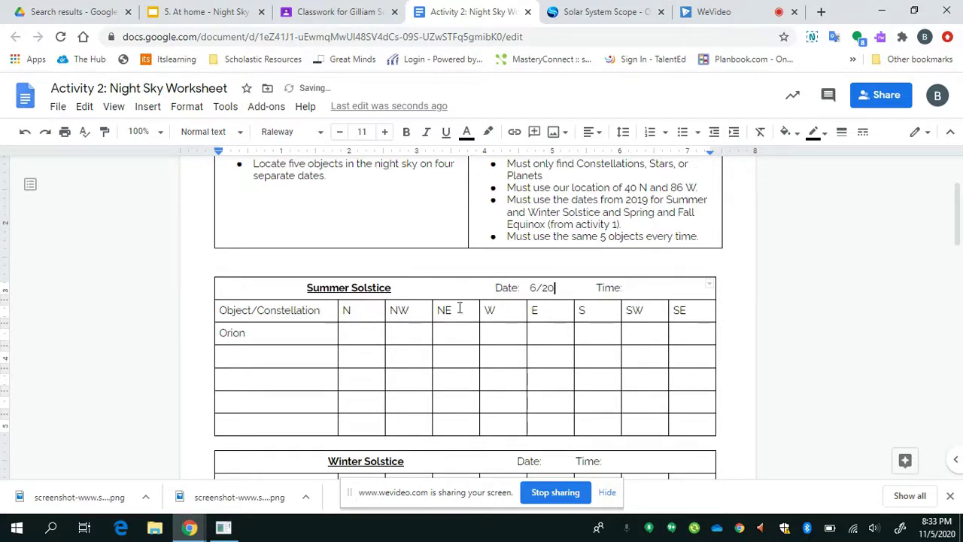
pyautogui.click(640, 292)
pyautogui.write('0:00')
# Enter 12/21 as the Winter Solstice date.
pyautogui.scroll(-2, 499, 427)
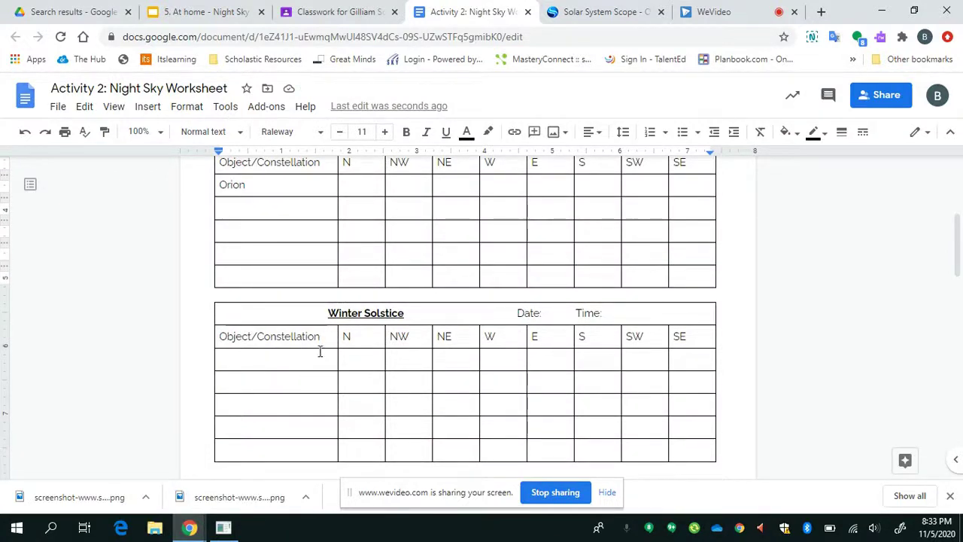
pyautogui.click(554, 317)
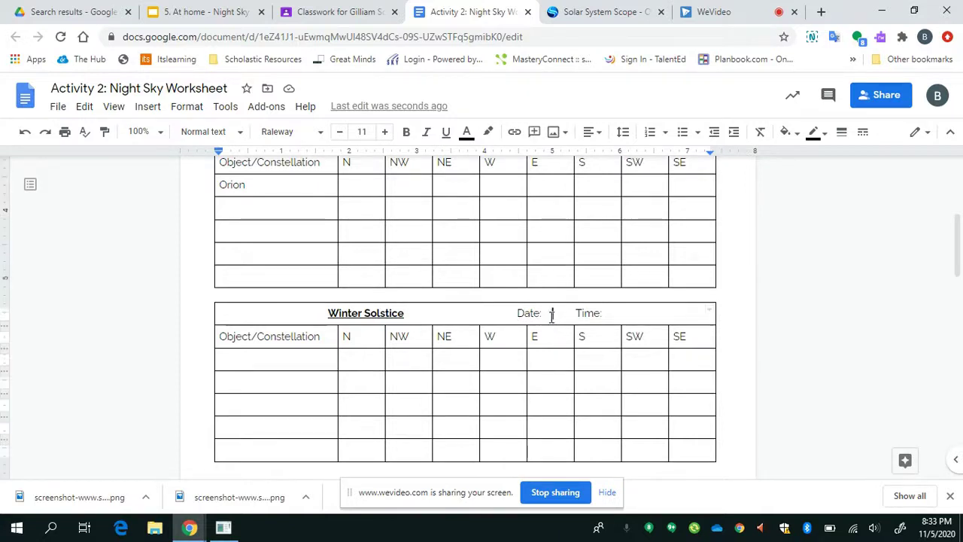
pyautogui.write('12/21')
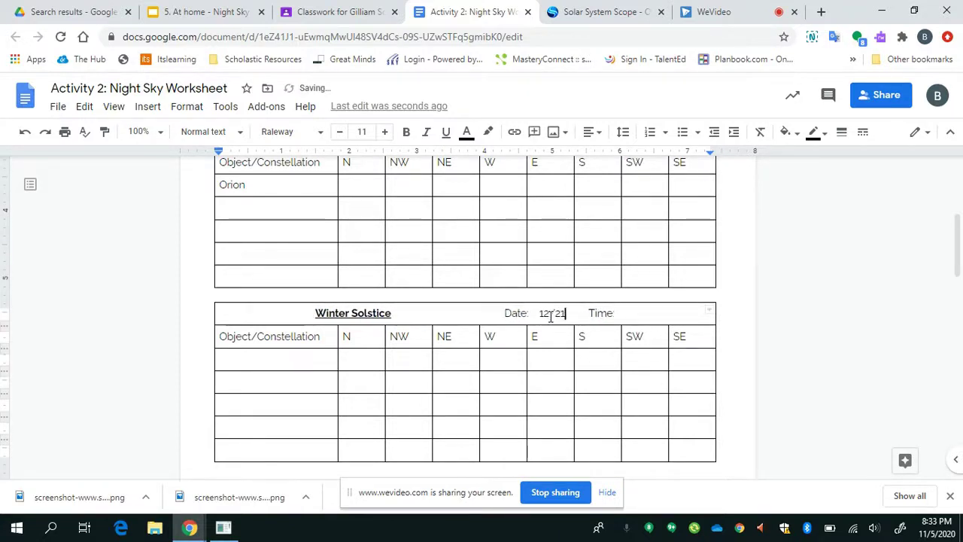
# Set the Solar System Scope sky to December 21, 2020 at hour 00 and apply it.
pyautogui.click(648, 9)
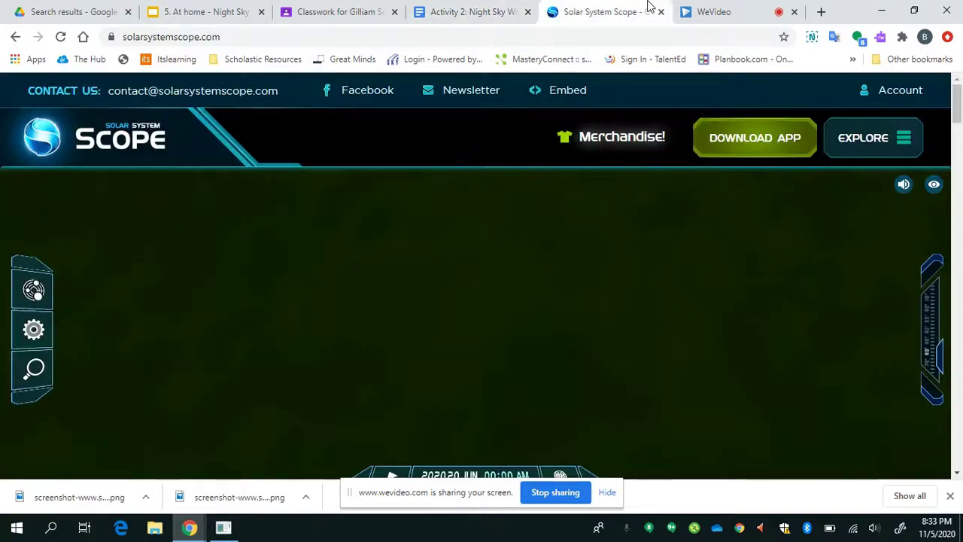
pyautogui.click(482, 476)
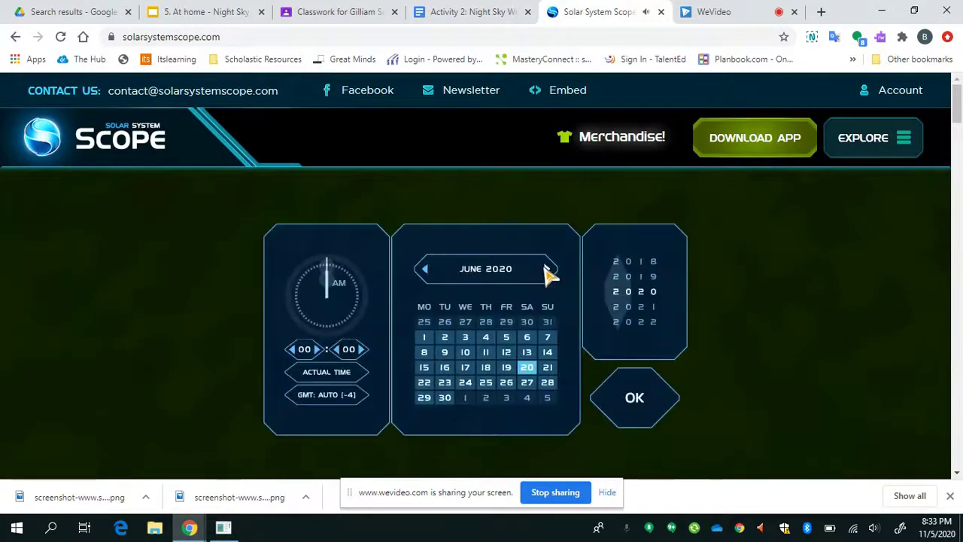
pyautogui.click(548, 269)
pyautogui.click(549, 269)
pyautogui.click(549, 269)
pyautogui.click(548, 270)
pyautogui.click(549, 269)
pyautogui.click(549, 269)
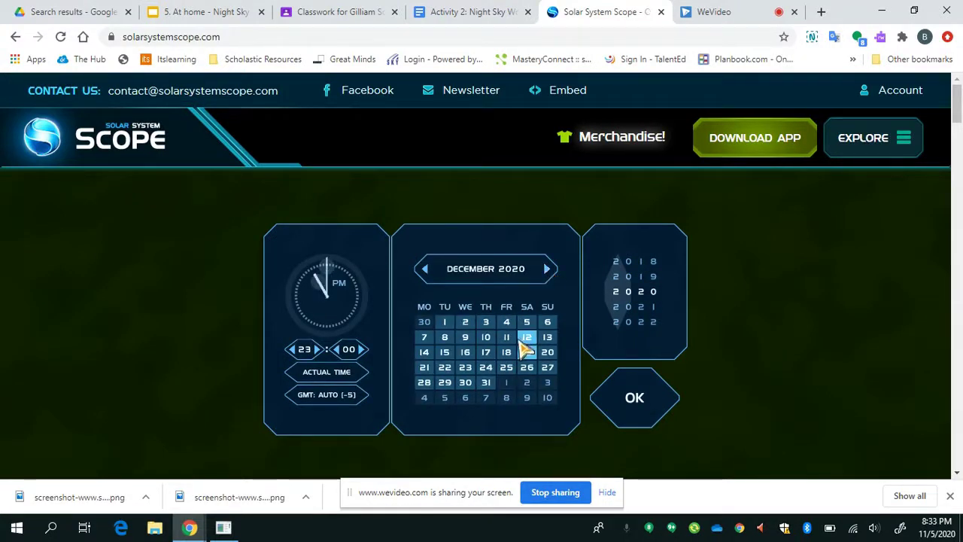
pyautogui.click(425, 369)
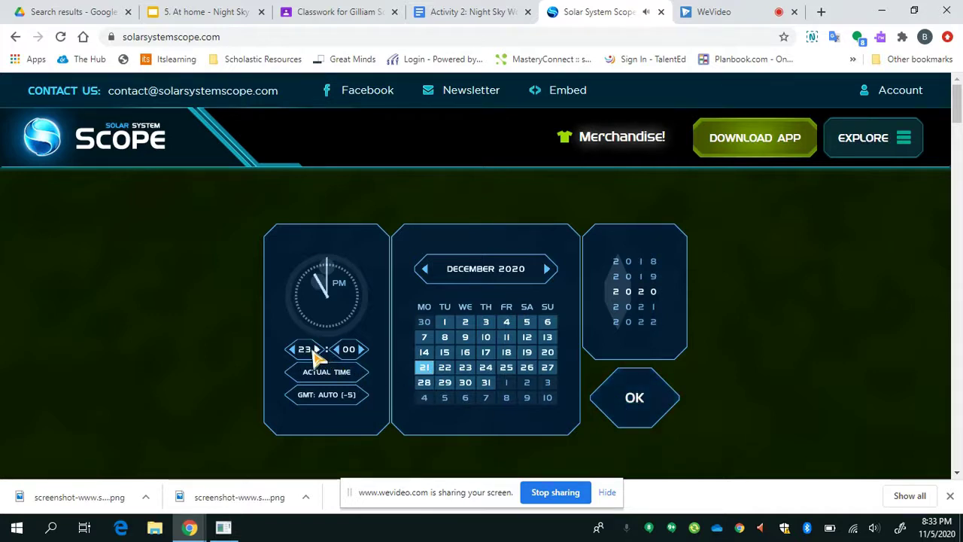
pyautogui.click(316, 350)
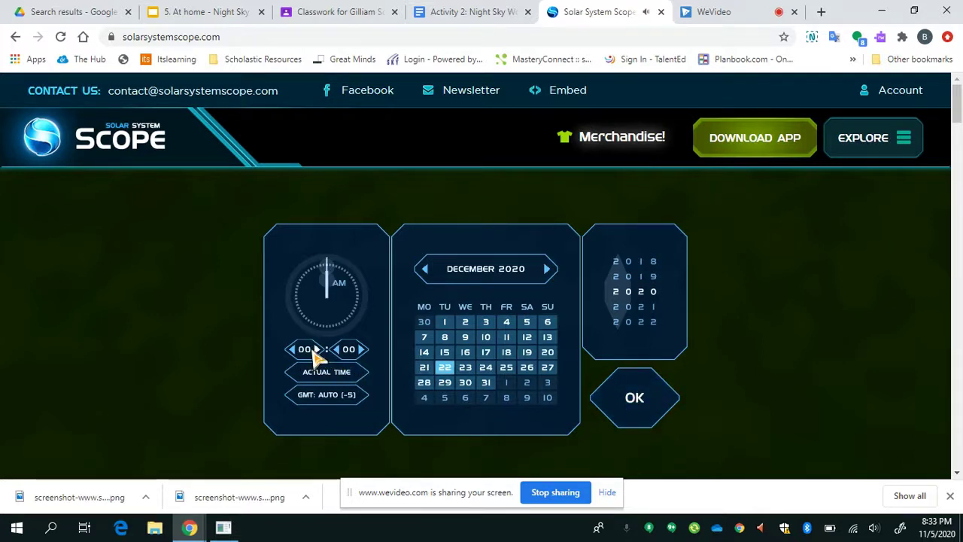
pyautogui.click(634, 399)
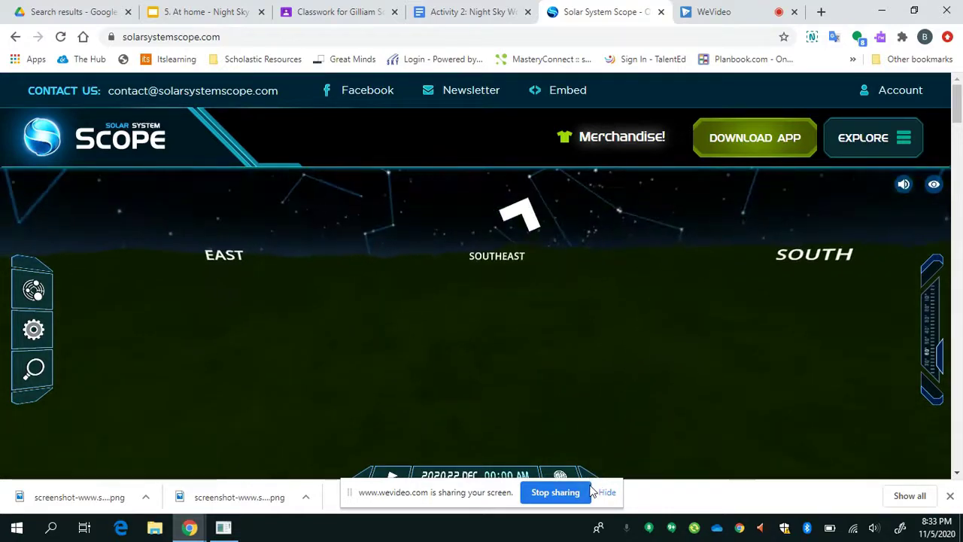
# Raise the December midnight view until Orion sits high above the southeast-to-south horizon.
pyautogui.moveTo(656, 243); pyautogui.dragTo(602, 419)
pyautogui.moveTo(645, 233); pyautogui.dragTo(605, 351)
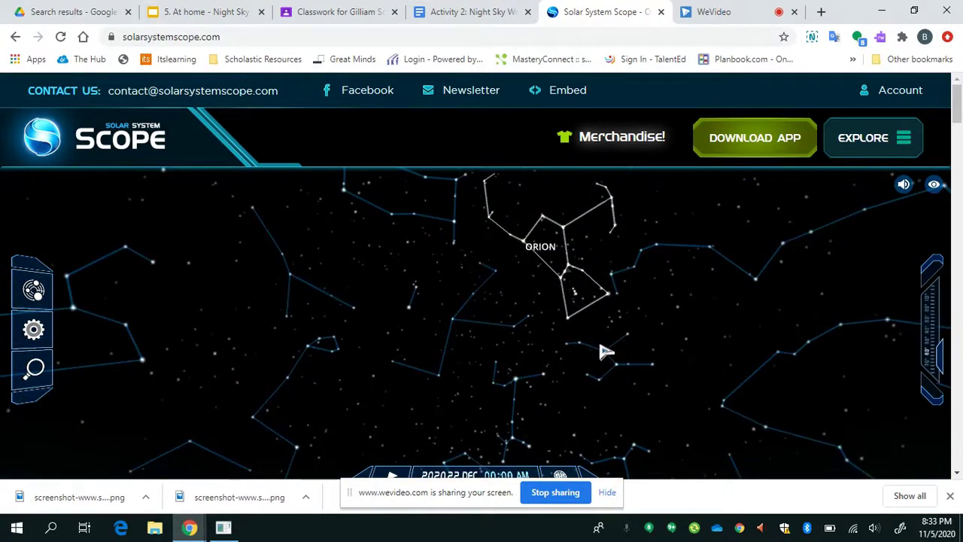
pyautogui.moveTo(669, 351); pyautogui.dragTo(638, 263)
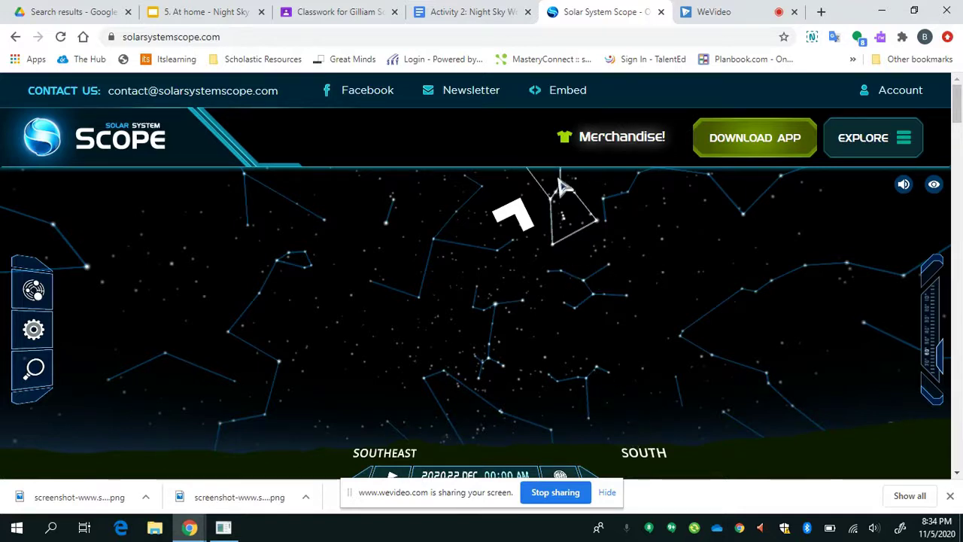
# In the Winter Solstice table's first row, enter Orion and put x under S.
pyautogui.click(433, 9)
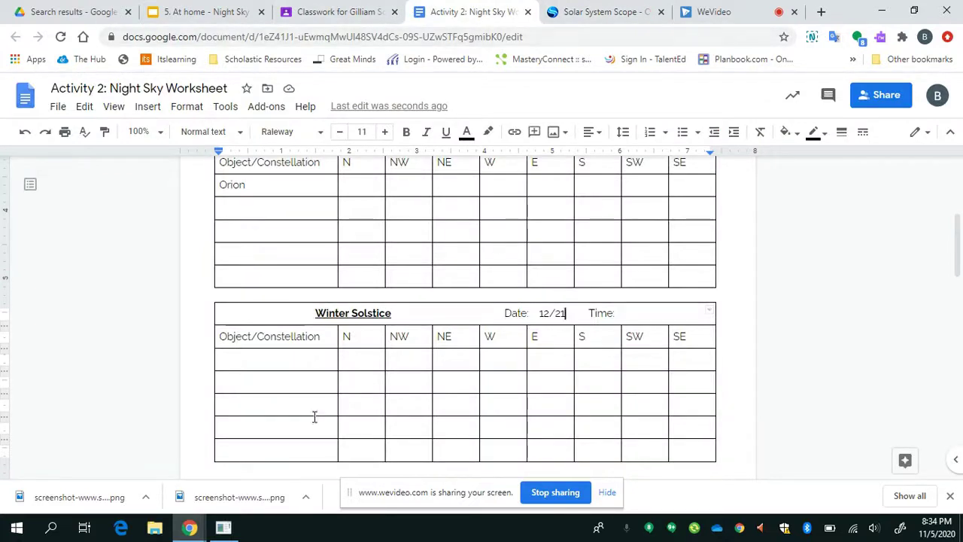
pyautogui.click(303, 362)
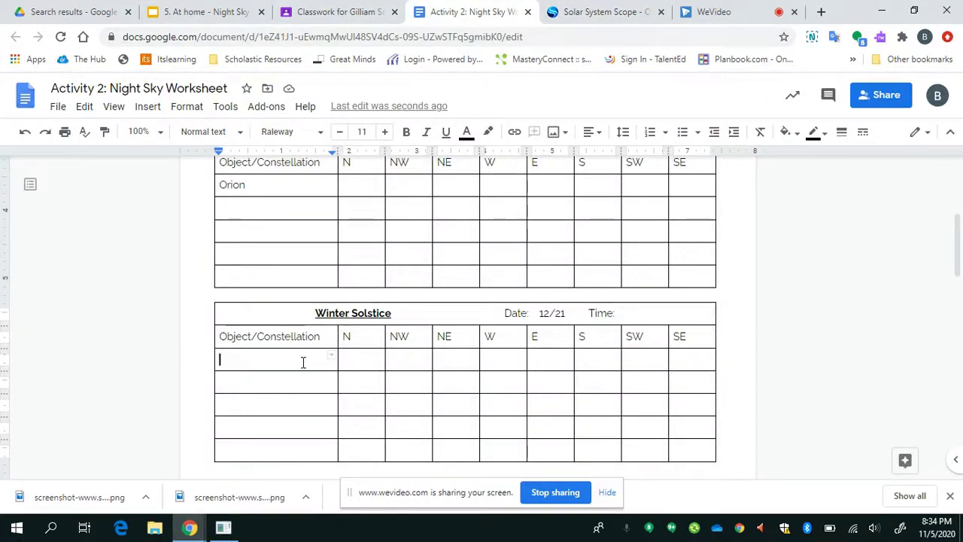
pyautogui.write('Orion')
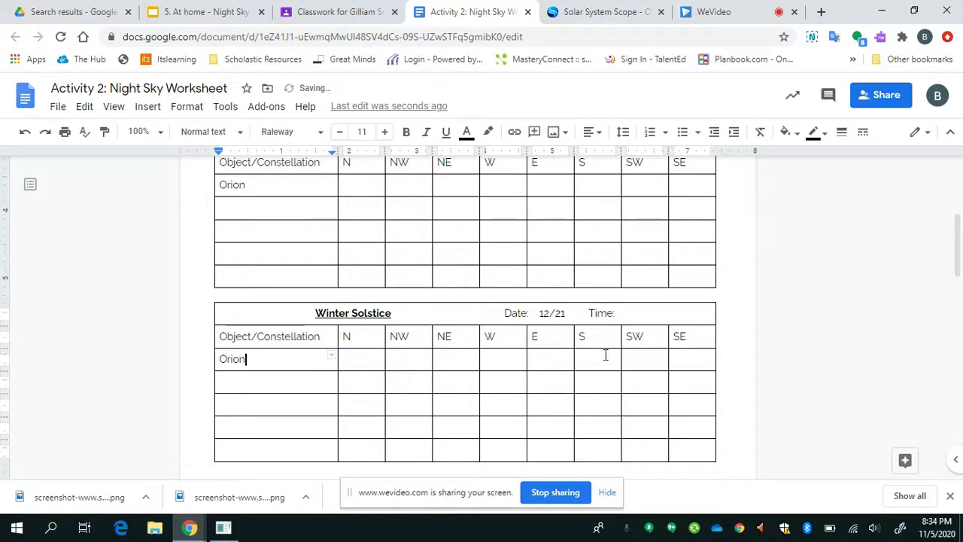
pyautogui.click(600, 361)
pyautogui.write('x')
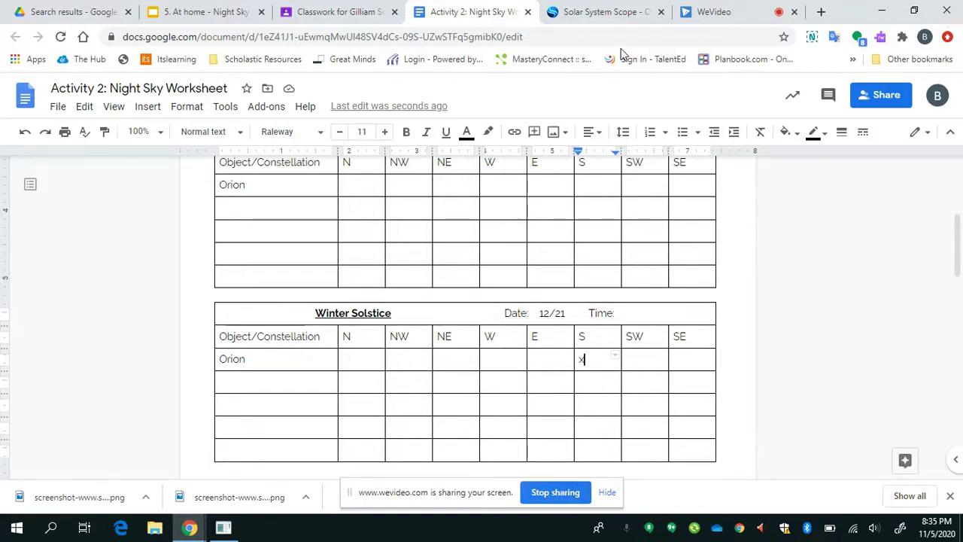
# On the Classroom Classwork page, expand 5b. At Home Night Sky Activity 2 to reveal its four attachments.
pyautogui.click(309, 11)
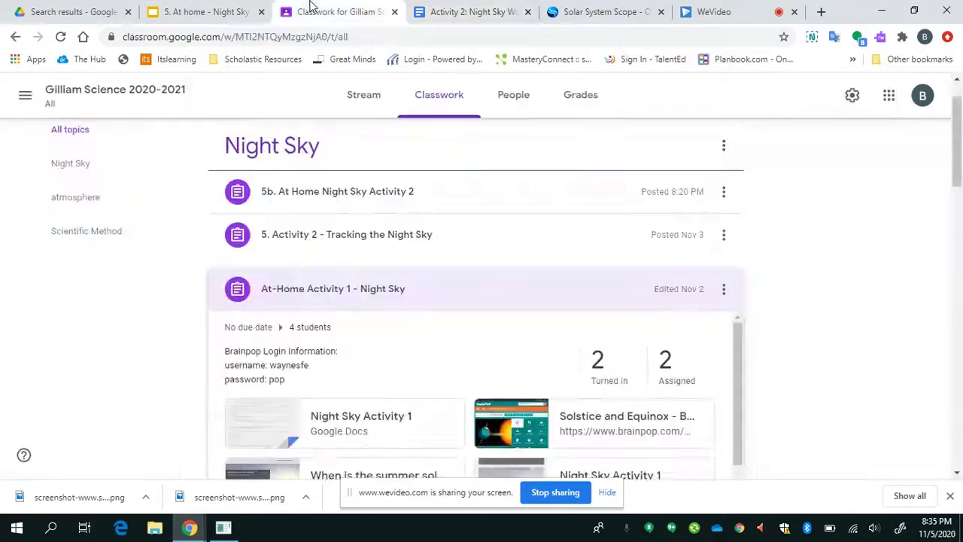
pyautogui.scroll(-3, 393, 308)
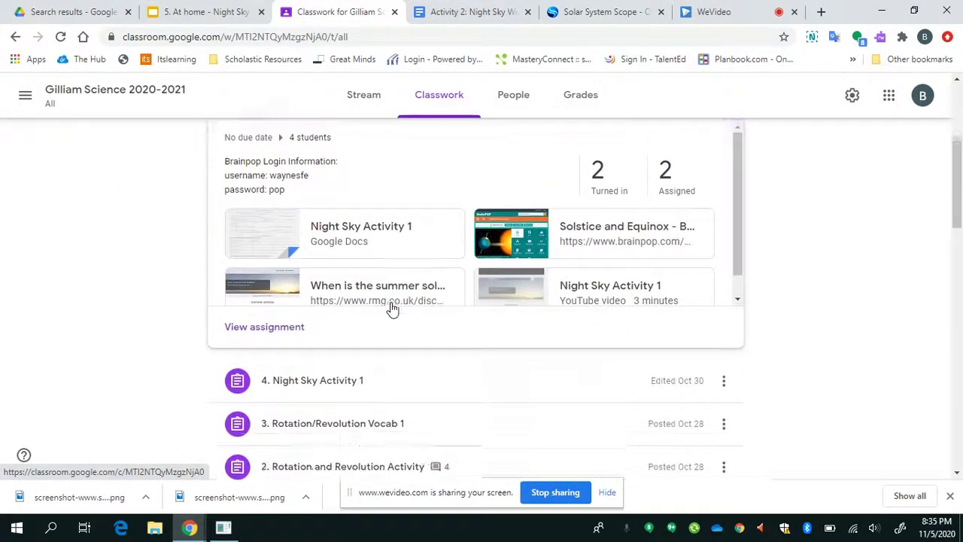
pyautogui.scroll(3, 404, 301)
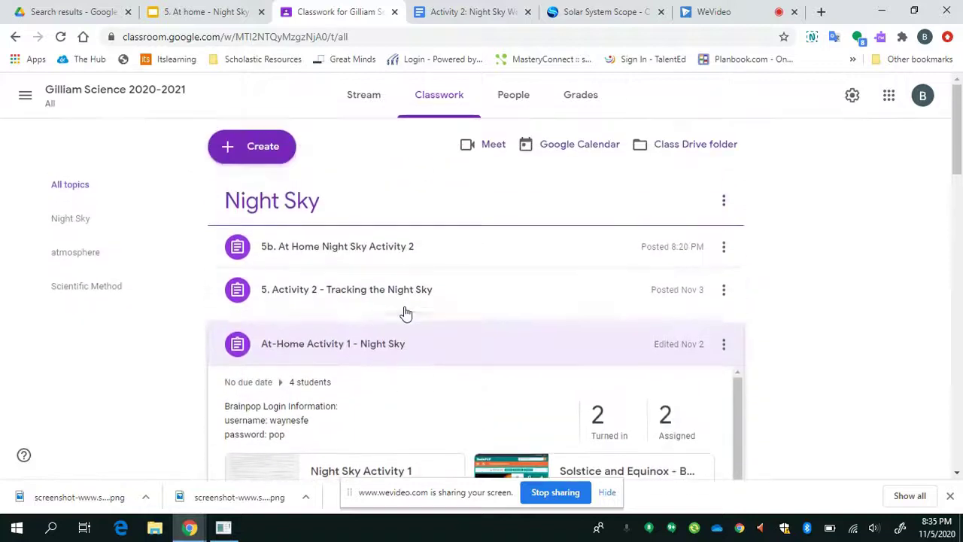
pyautogui.click(384, 263)
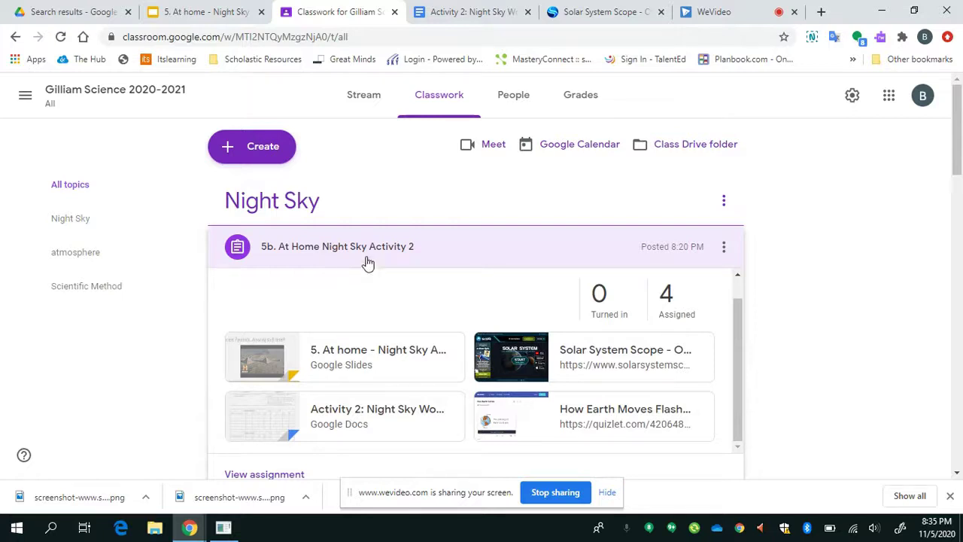
pyautogui.scroll(-3, 442, 287)
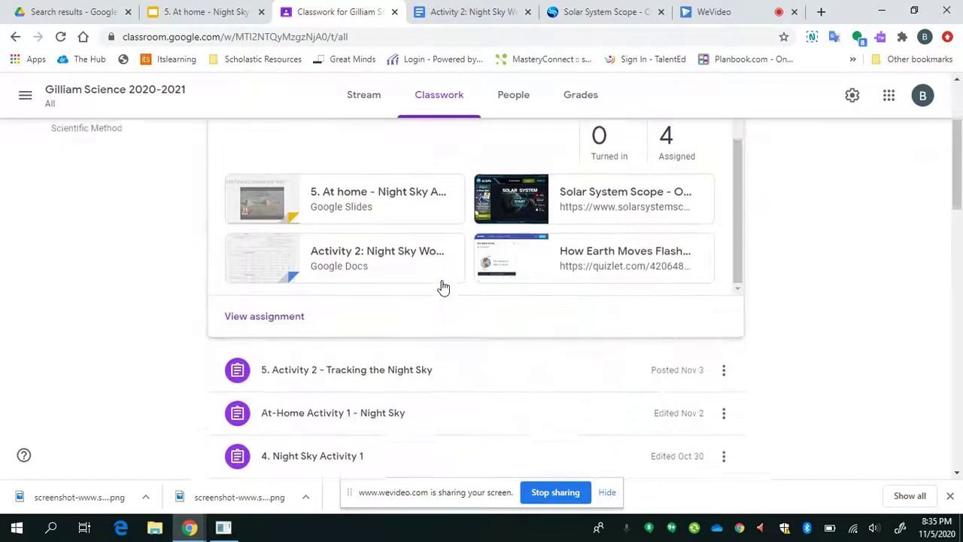
pyautogui.scroll(1, 411, 333)
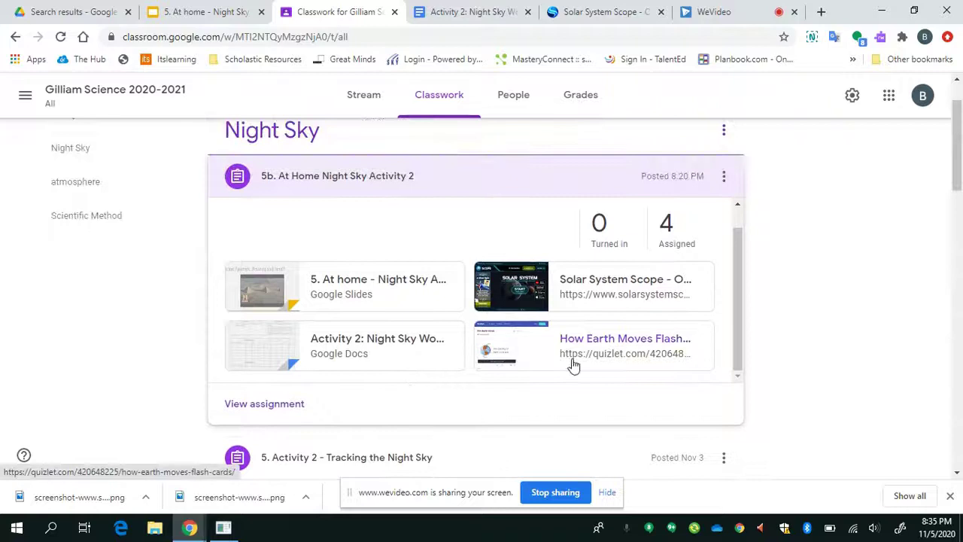